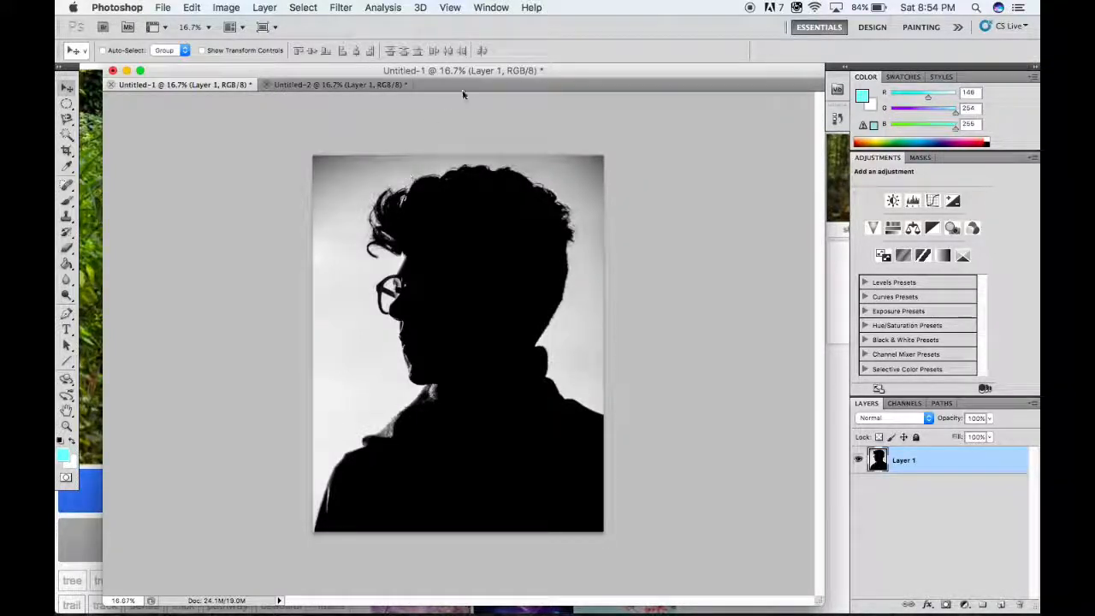
pyautogui.moveTo(460, 71)
pyautogui.mouseDown()
pyautogui.moveTo(444, 68)
pyautogui.moveTo(461, 71)
pyautogui.mouseUp()
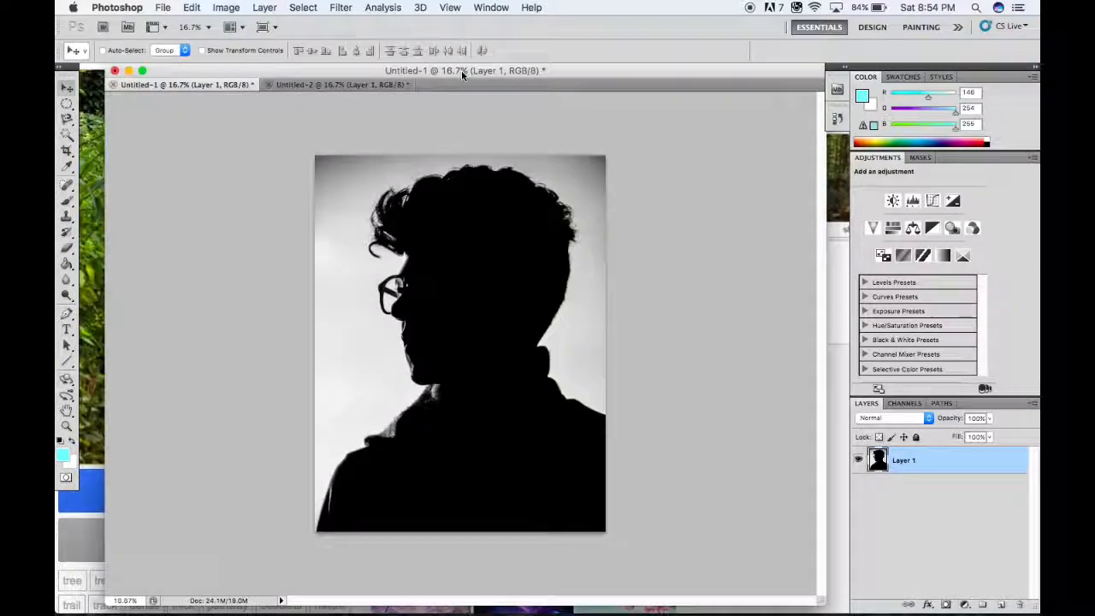
pyautogui.click(321, 83)
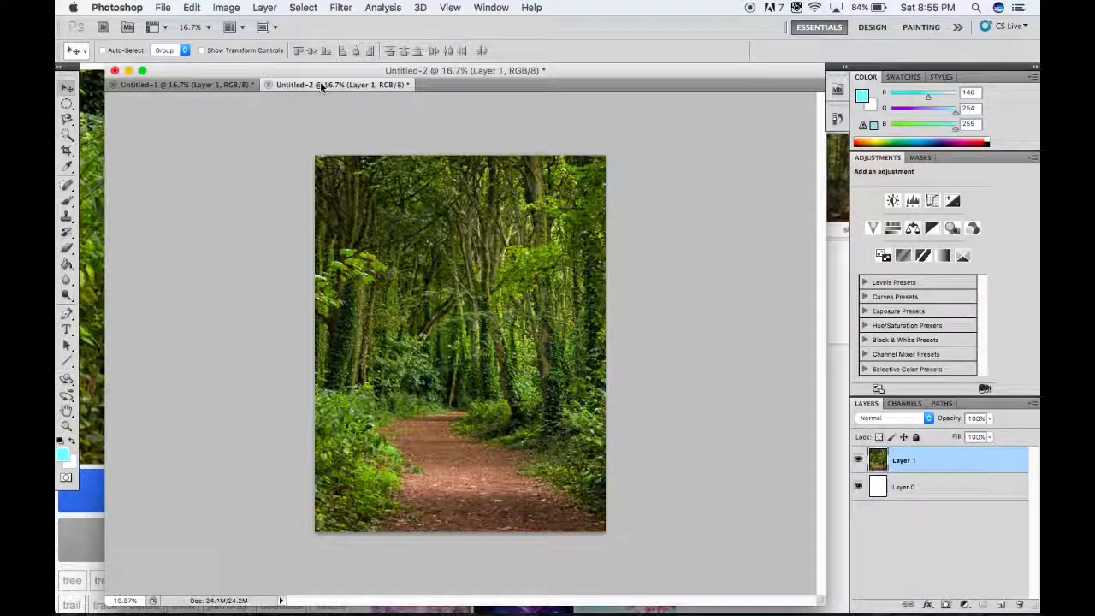
pyautogui.click(214, 85)
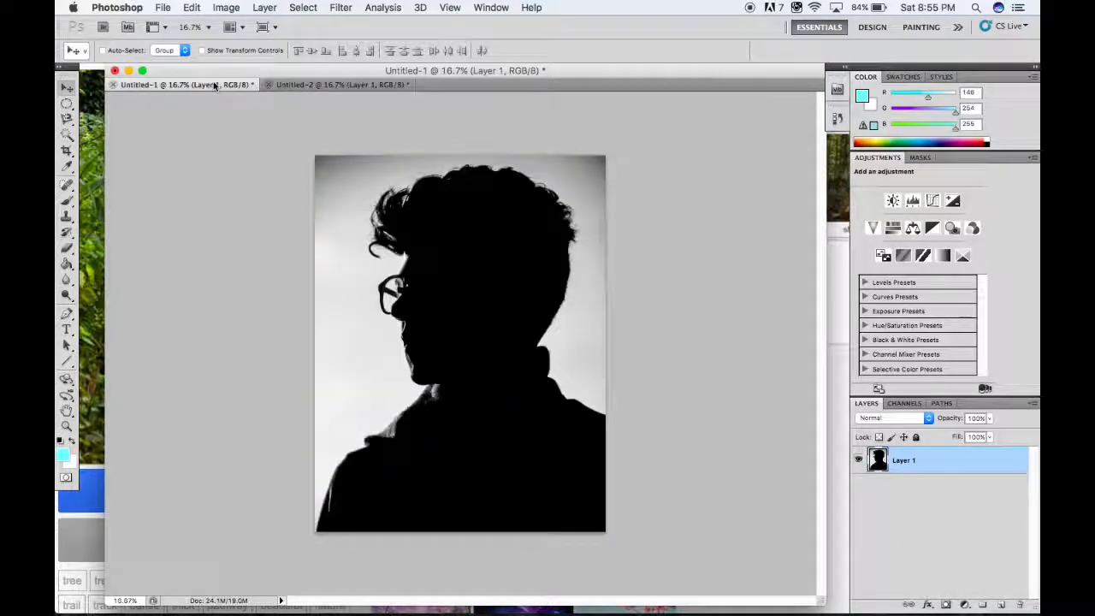
# - Select the whole light background around the silhouette with the Magic Wand and invert the selection to the man
pyautogui.click(67, 134)
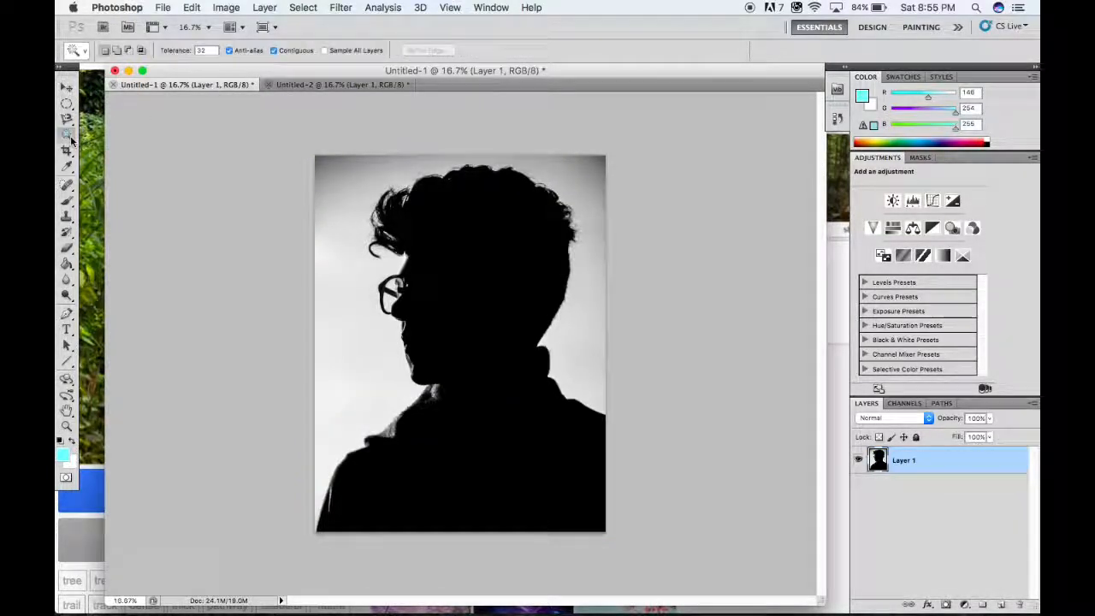
pyautogui.click(349, 224)
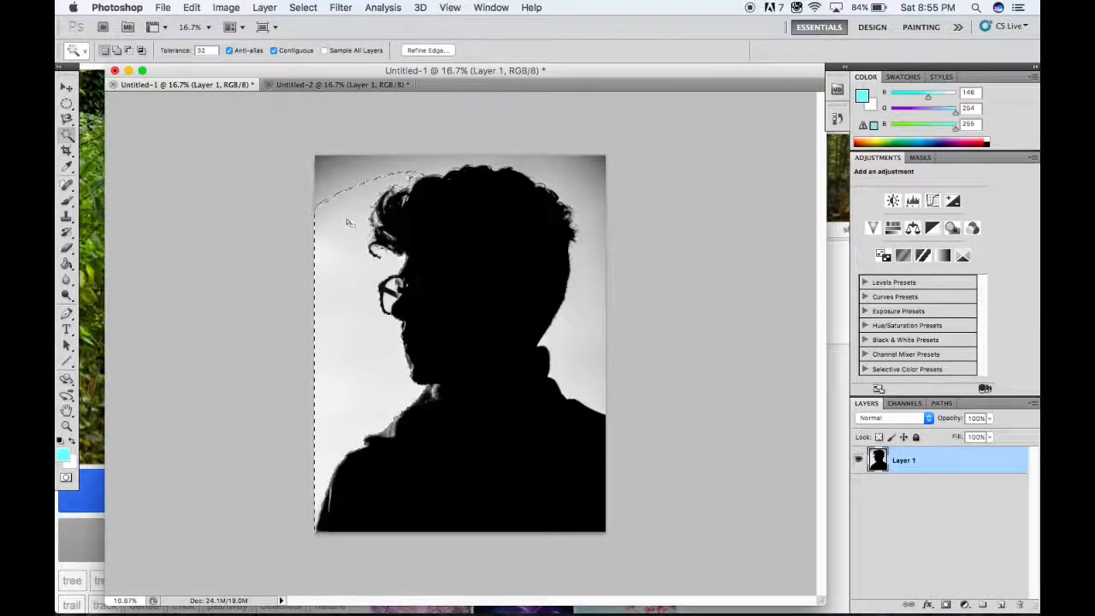
pyautogui.keyDown('shift'); pyautogui.click(319, 163); pyautogui.keyUp('shift')
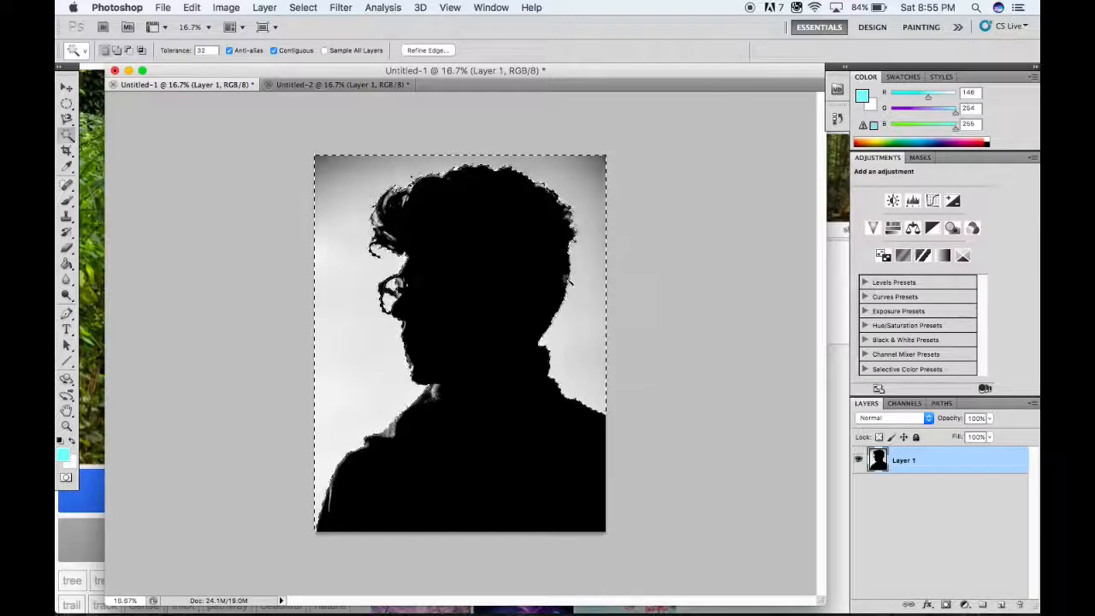
pyautogui.click(305, 9)
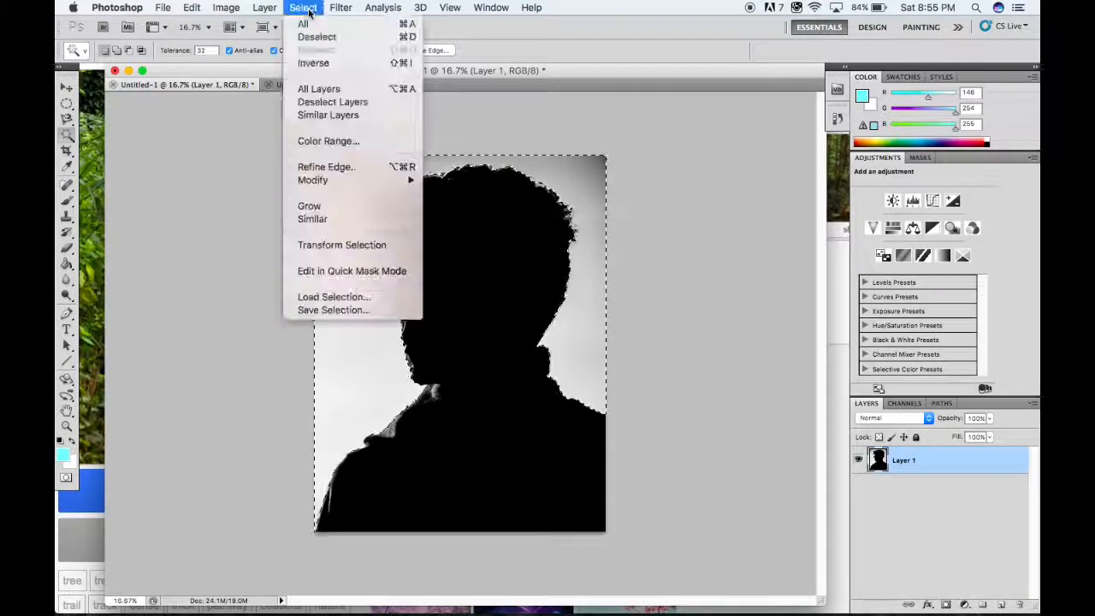
pyautogui.click(318, 65)
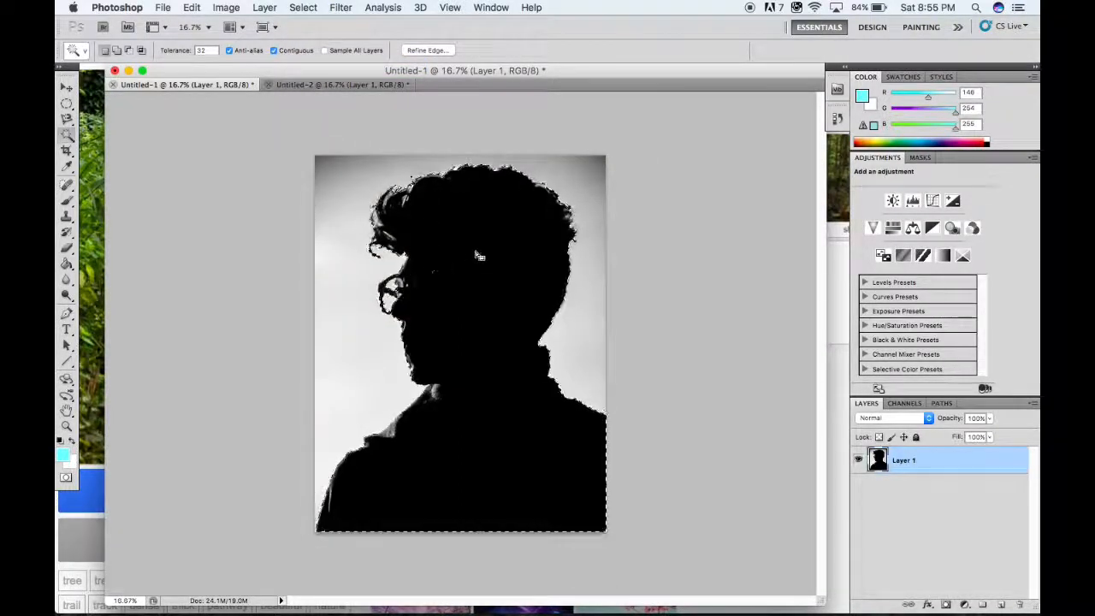
# - Start Refine Edge on the silhouette selection, keep the On Black view, and set the refinement brush size to 400
pyautogui.click(303, 7)
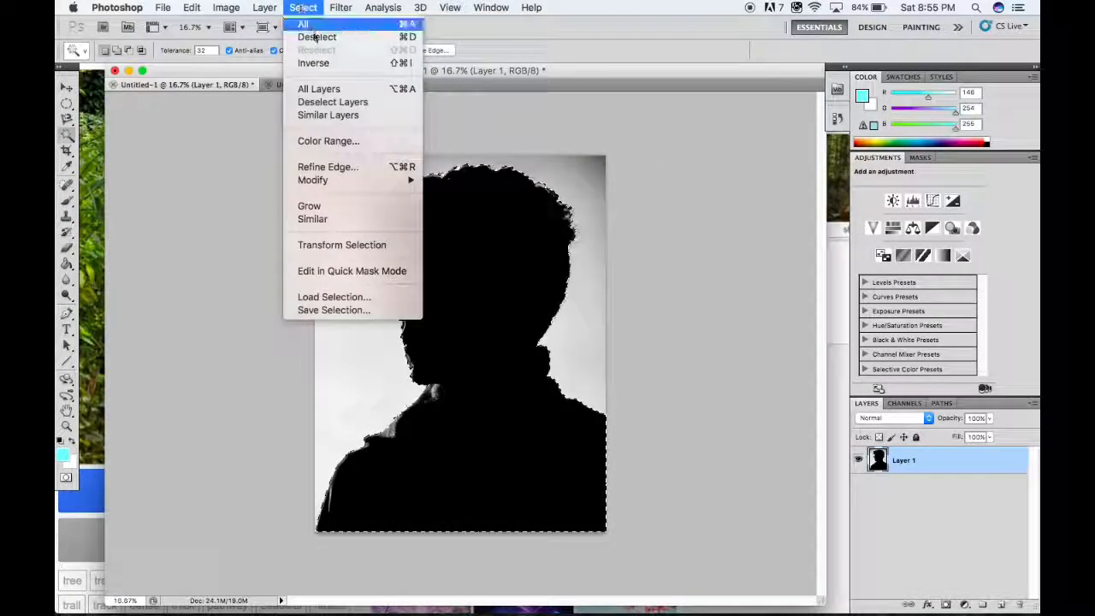
pyautogui.click(370, 166)
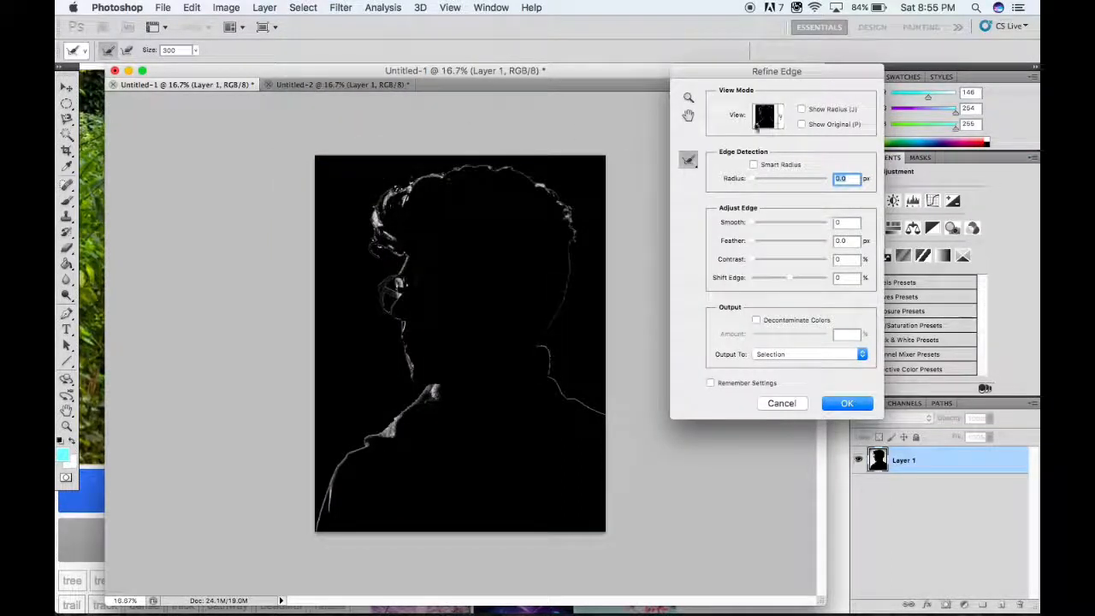
pyautogui.click(777, 116)
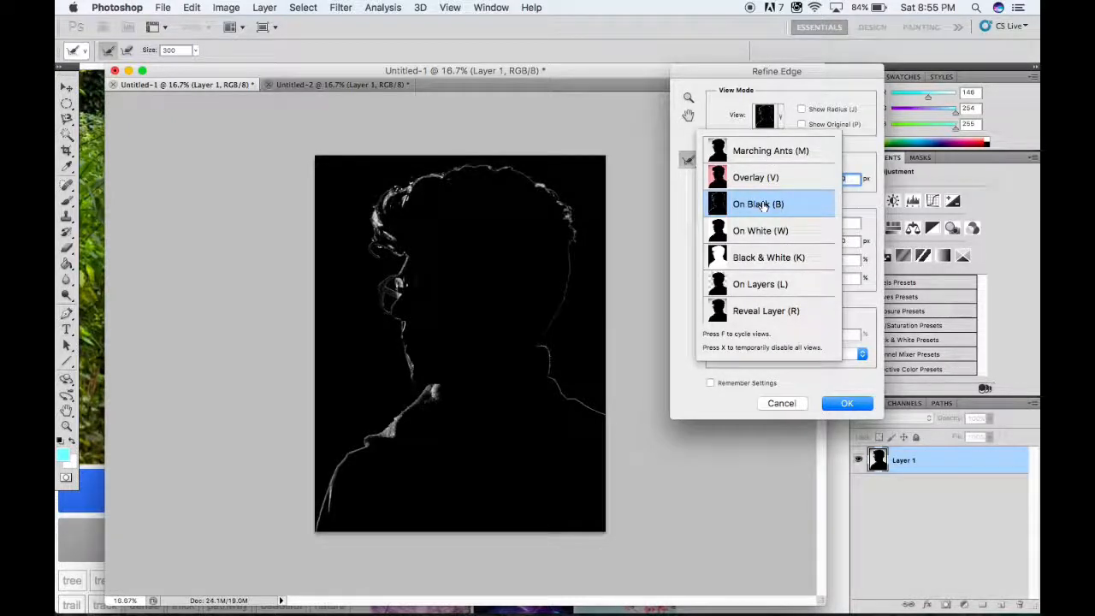
pyautogui.click(727, 119)
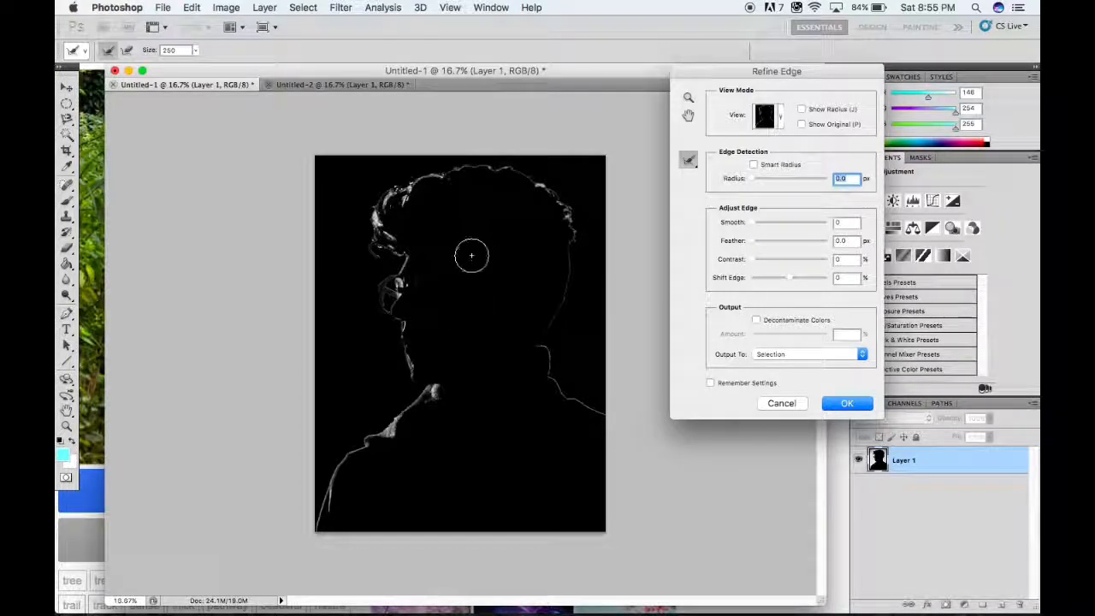
pyautogui.press(']')
pyautogui.press(']')
pyautogui.press(']')
pyautogui.press('[')
pyautogui.press('[')
pyautogui.press('[')
pyautogui.press('[')
pyautogui.press(']')
pyautogui.press(']')
pyautogui.press(']')
pyautogui.press(']')
pyautogui.press(']')
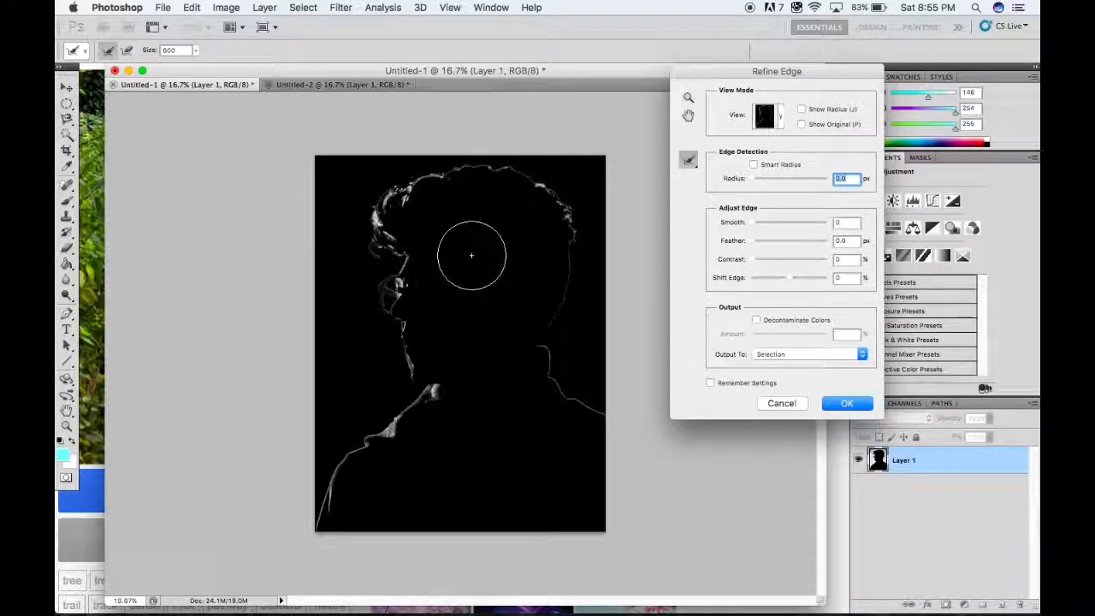
pyautogui.press('[')
pyautogui.press('[')
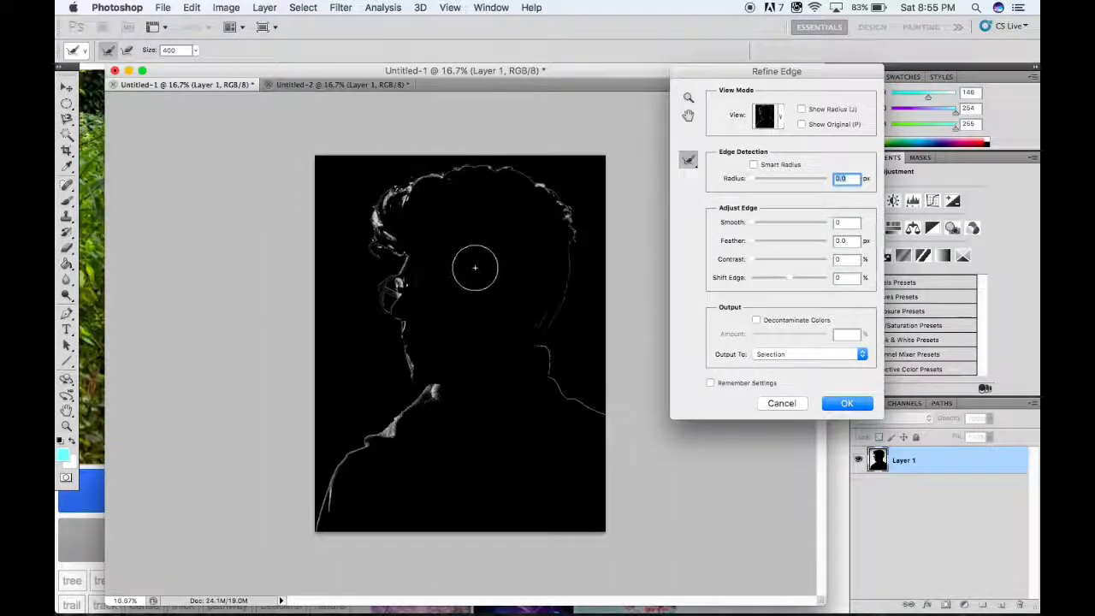
# - Refine the selection edge along the hair, face, neck and shoulders, apply it, and add a layer mask from the selection
pyautogui.moveTo(487, 257)
pyautogui.mouseDown()
pyautogui.moveTo(567, 287)
pyautogui.moveTo(569, 214)
pyautogui.moveTo(549, 214)
pyautogui.moveTo(512, 167)
pyautogui.moveTo(397, 198)
pyautogui.moveTo(396, 342)
pyautogui.moveTo(420, 402)
pyautogui.moveTo(348, 501)
pyautogui.mouseUp()
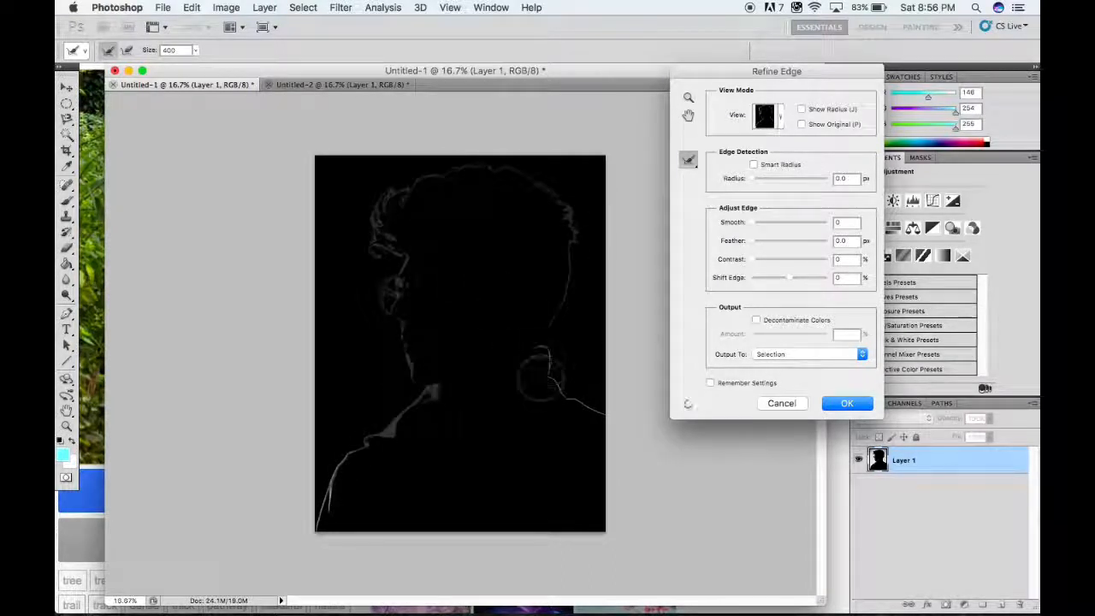
pyautogui.moveTo(536, 374)
pyautogui.mouseDown()
pyautogui.moveTo(564, 368)
pyautogui.moveTo(606, 420)
pyautogui.mouseUp()
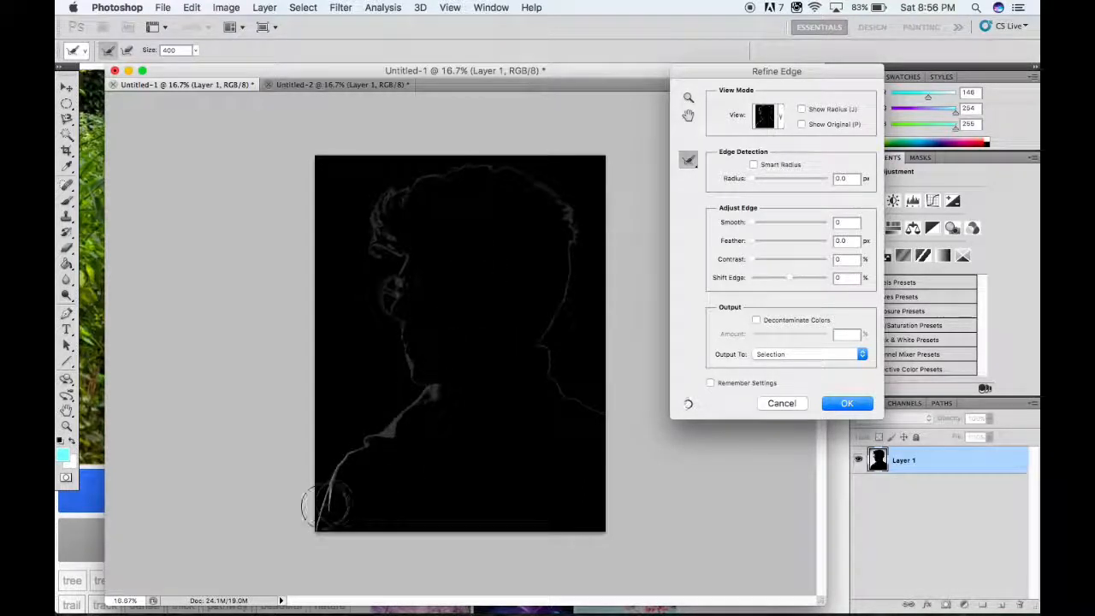
pyautogui.moveTo(326, 505)
pyautogui.mouseDown()
pyautogui.moveTo(345, 452)
pyautogui.moveTo(399, 402)
pyautogui.mouseUp()
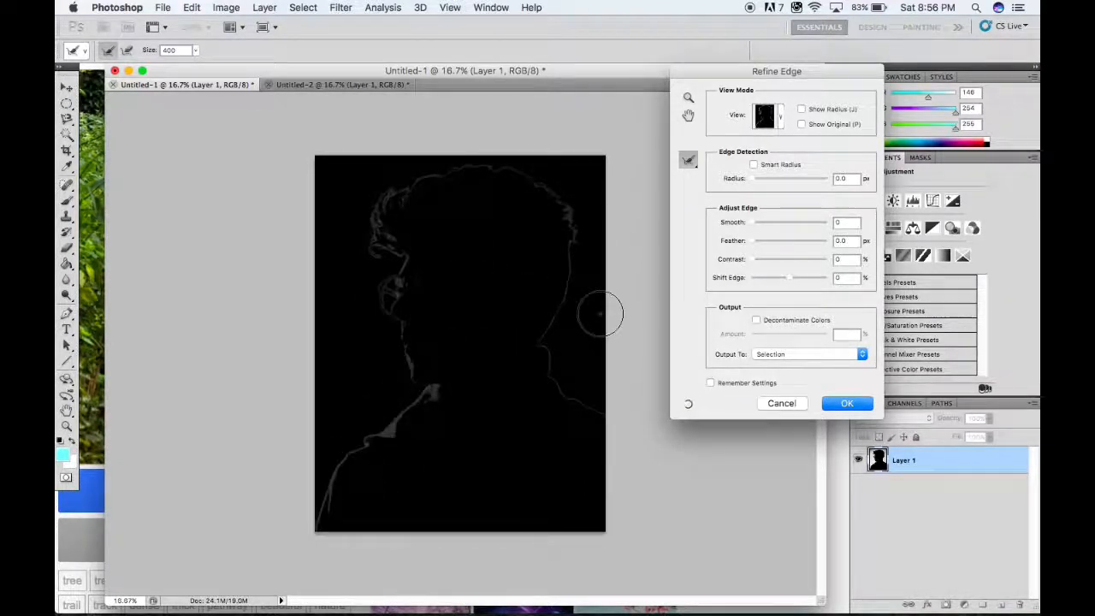
pyautogui.click(846, 403)
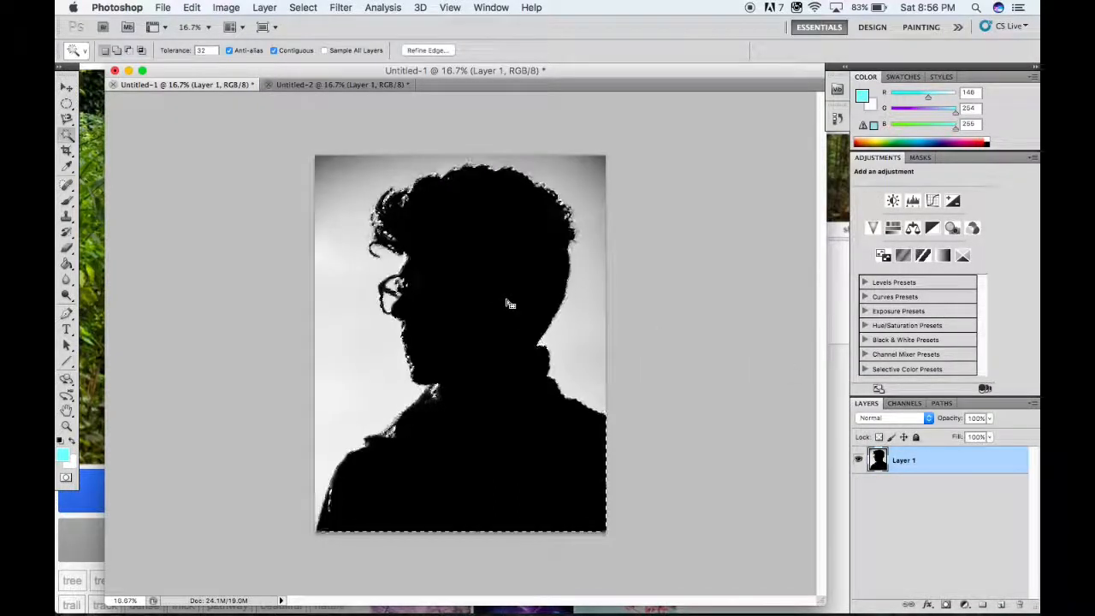
pyautogui.click(946, 606)
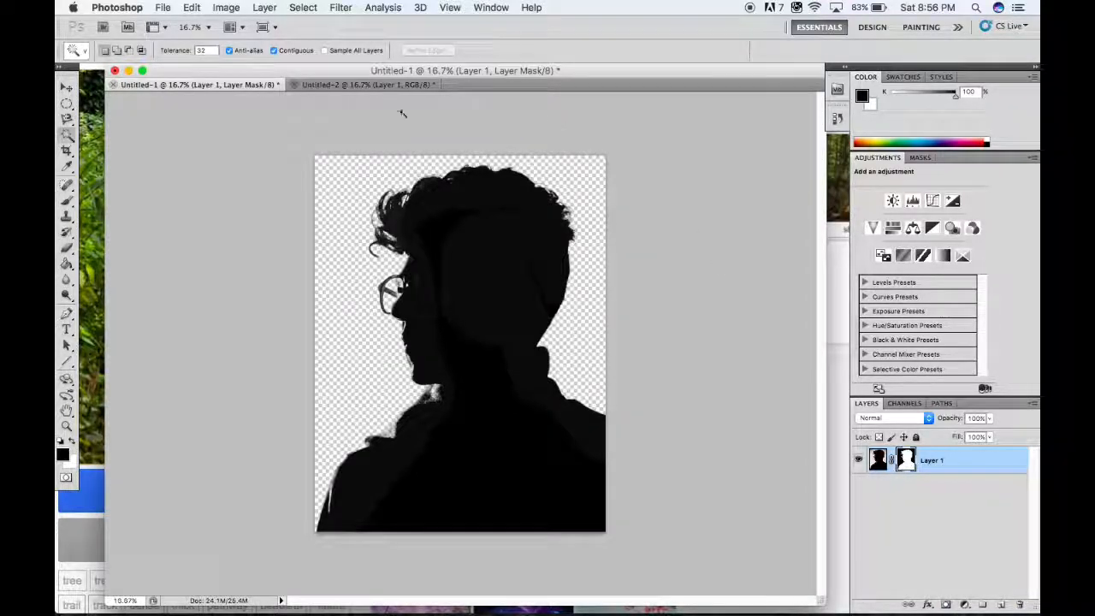
# - Float the Untitled-1 silhouette document in its own window
pyautogui.click(347, 86)
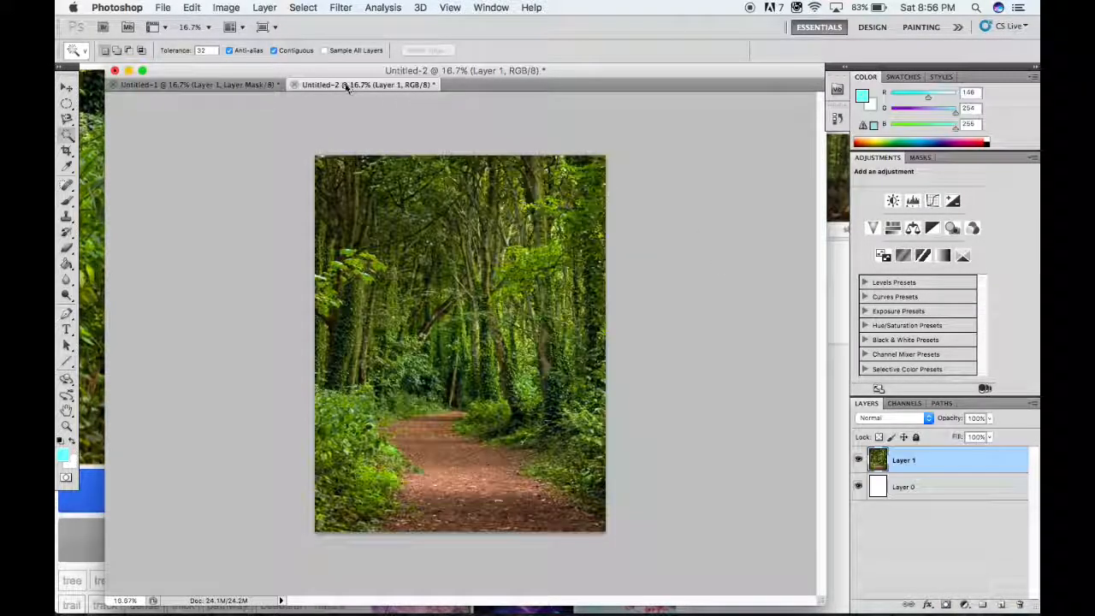
pyautogui.click(245, 85)
pyautogui.click(492, 7)
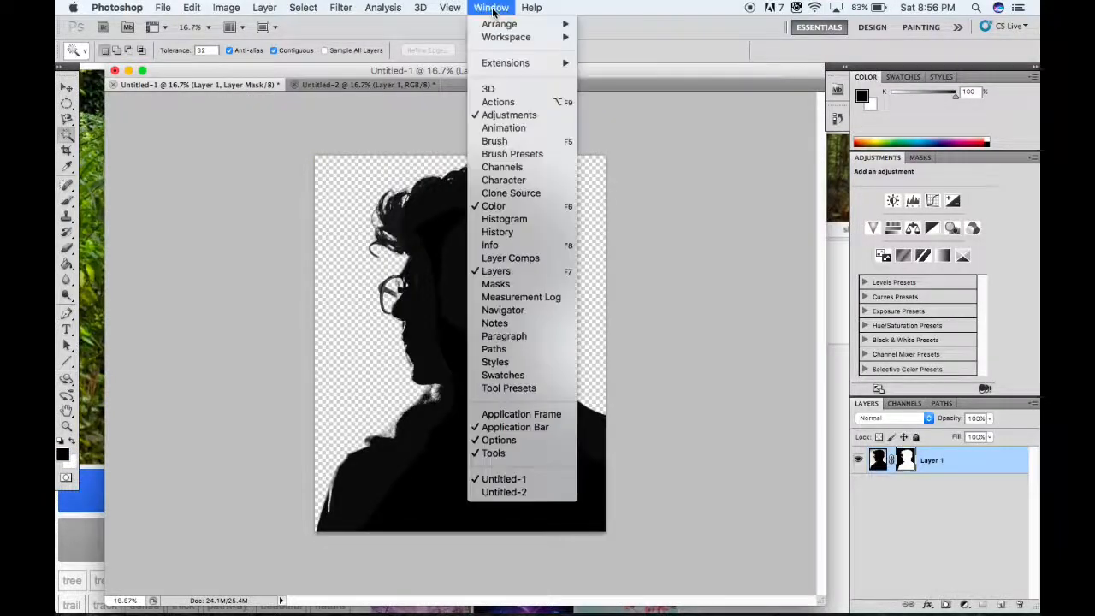
pyautogui.moveTo(513, 24)
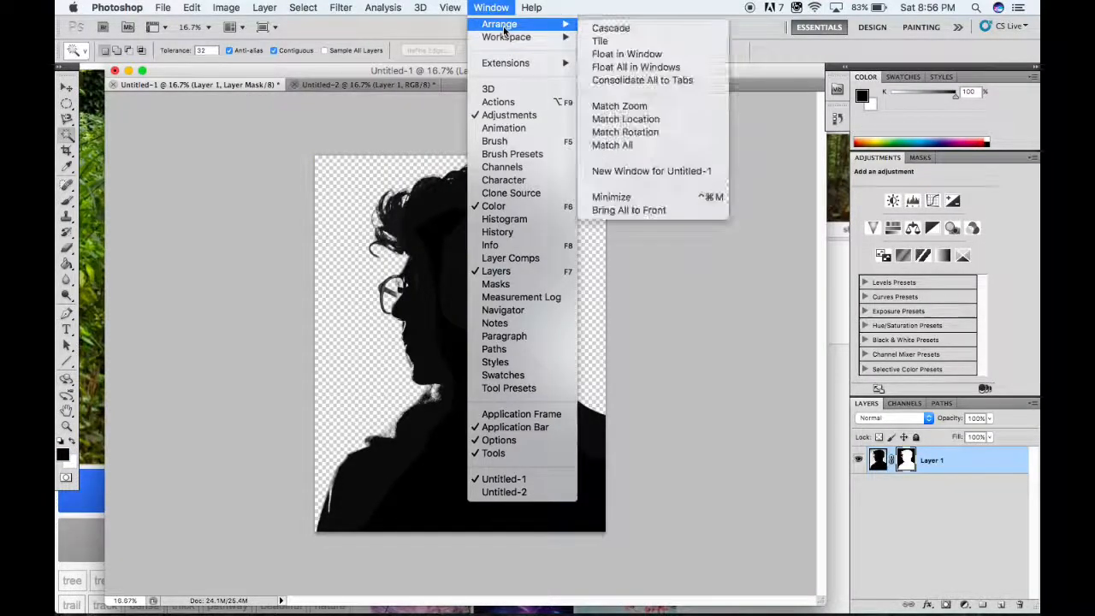
pyautogui.click(638, 54)
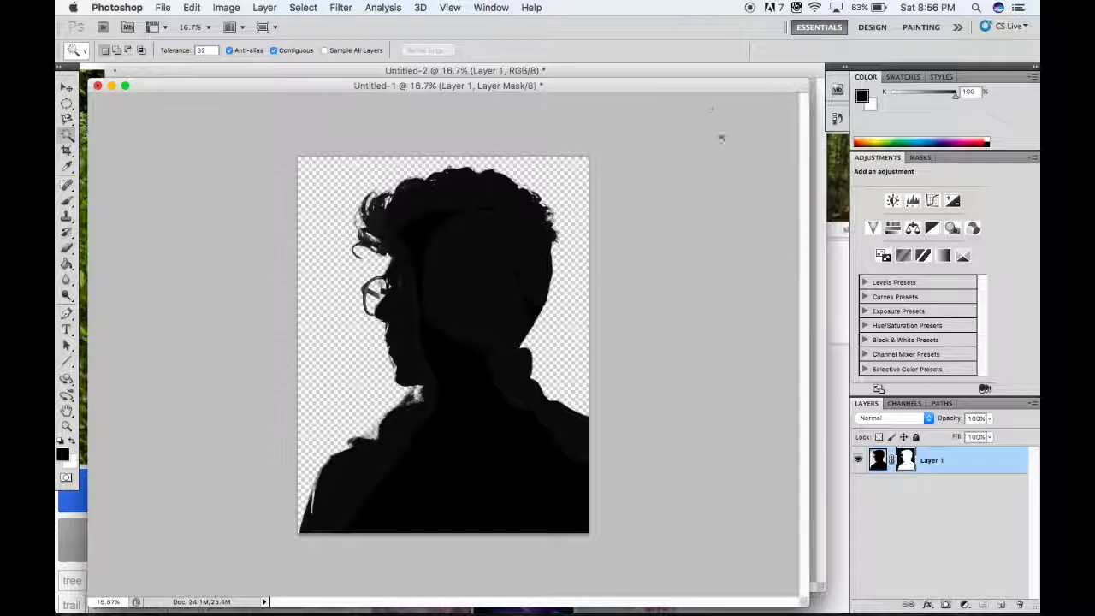
# - Copy the forest layer from Untitled-2 into the Untitled-1 silhouette document
pyautogui.click(712, 76)
pyautogui.moveTo(703, 72); pyautogui.dragTo(816, 527)
pyautogui.moveTo(943, 462); pyautogui.dragTo(454, 308)
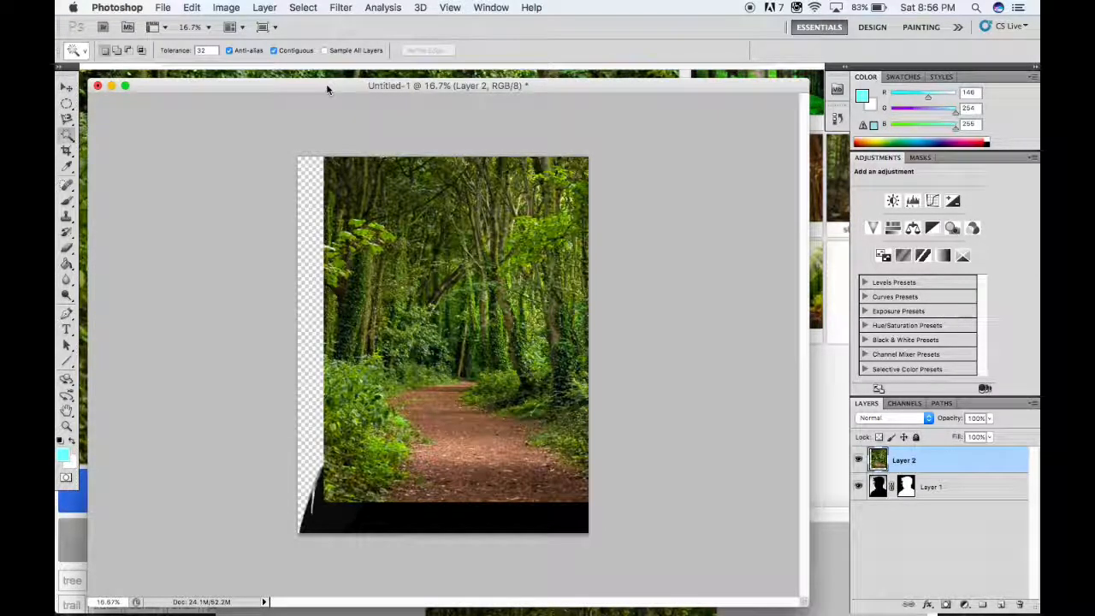
# - Consolidate all open document windows back into tabs
pyautogui.moveTo(326, 89); pyautogui.dragTo(354, 81)
pyautogui.click(491, 7)
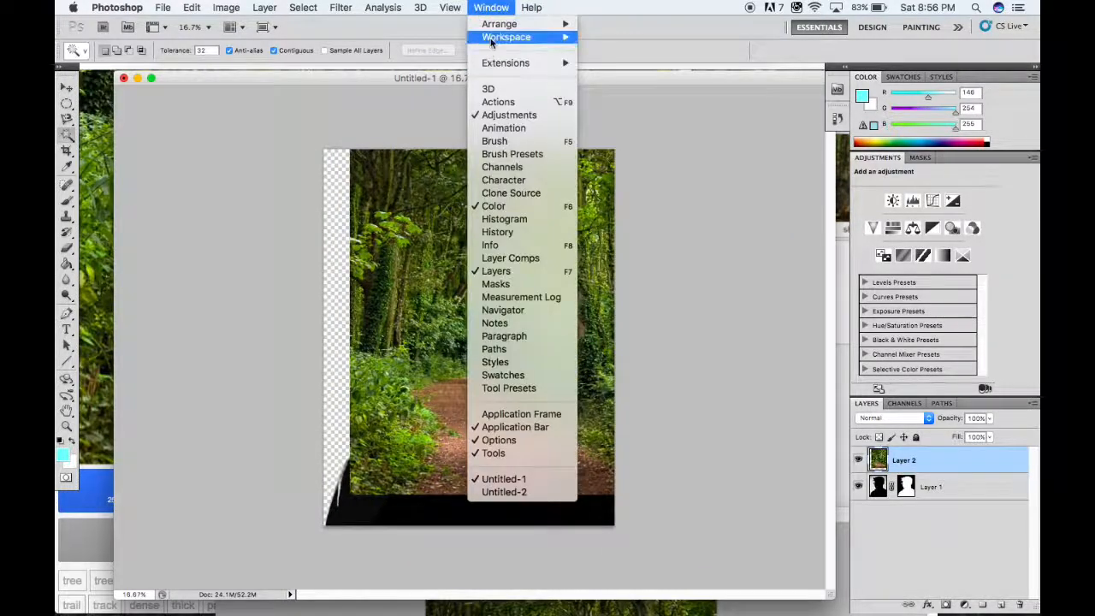
pyautogui.moveTo(505, 24)
pyautogui.click(622, 80)
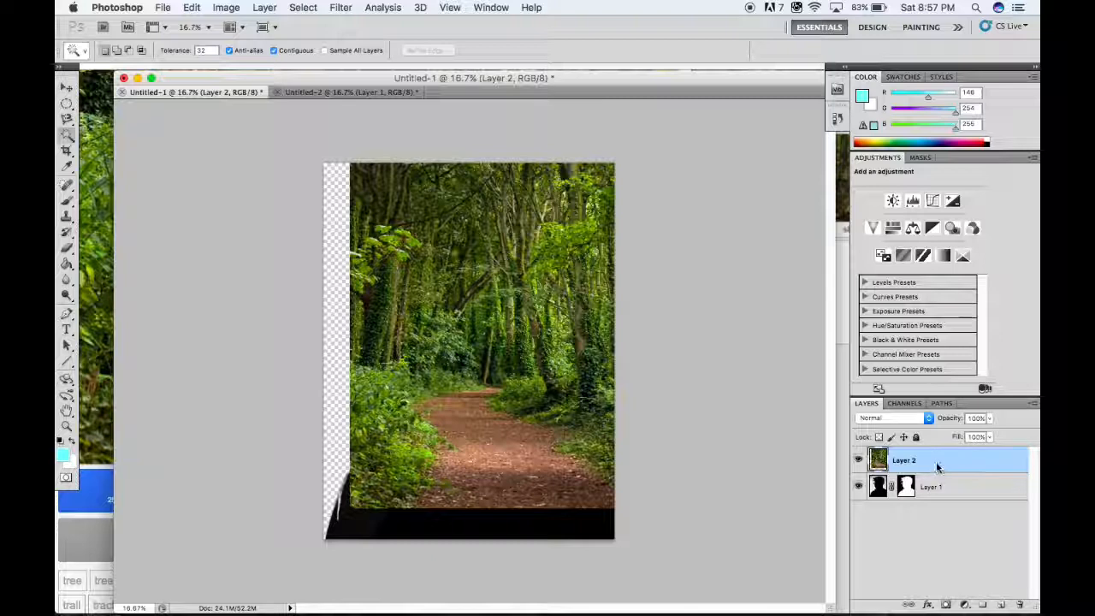
# - Place the forest layer below the silhouette layer and move the forest image so it fills the canvas
pyautogui.moveTo(938, 465); pyautogui.dragTo(939, 511)
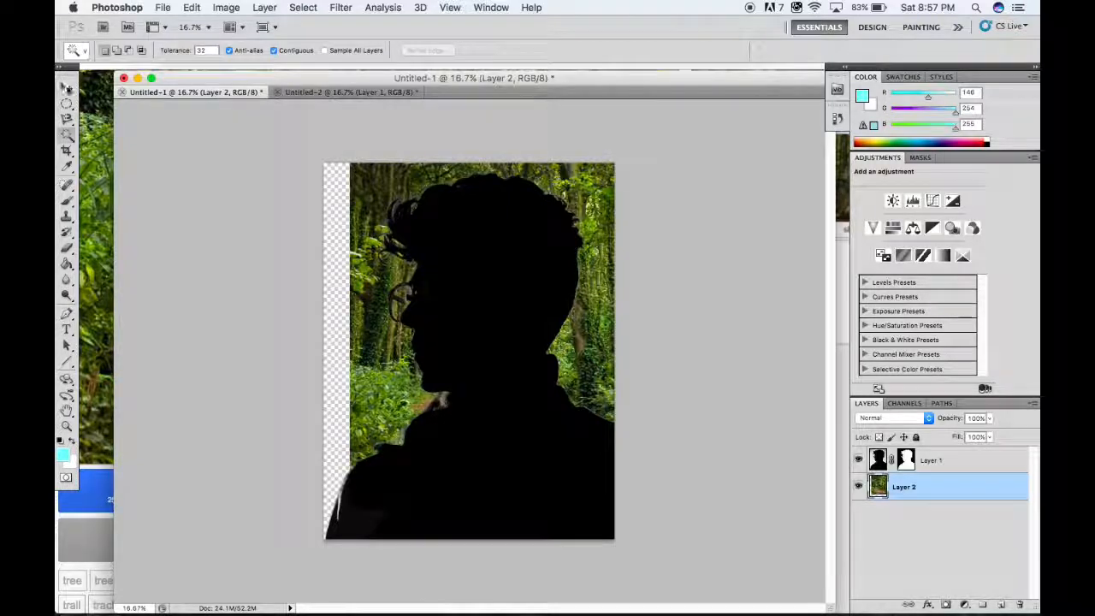
pyautogui.click(67, 88)
pyautogui.moveTo(365, 207); pyautogui.dragTo(340, 243)
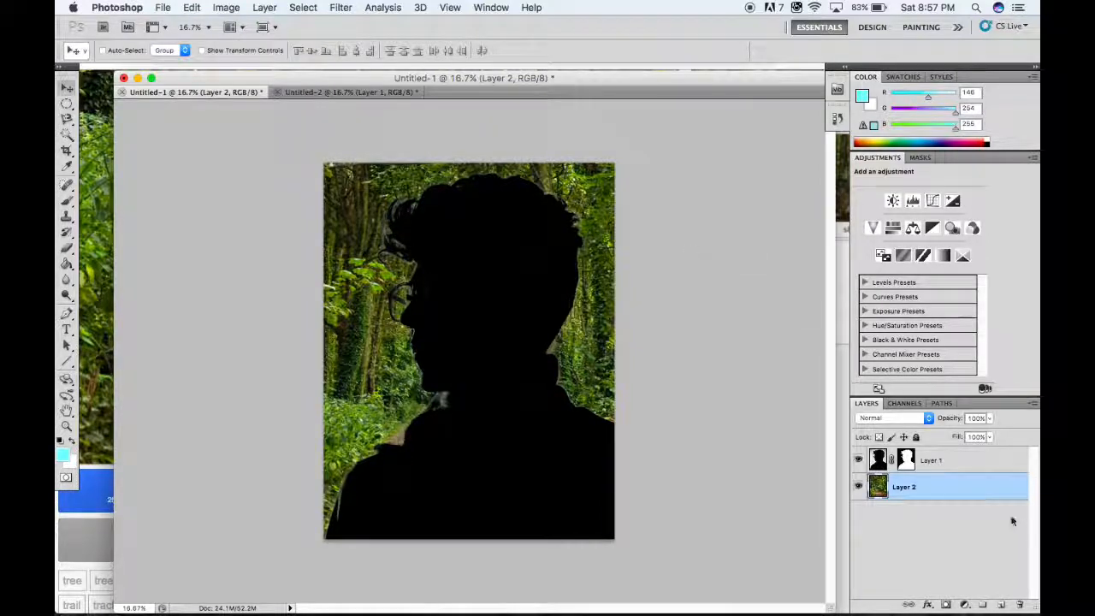
# - Add a Hue/Saturation adjustment layer above the forest layer, with saturation -25 and lightness -25
pyautogui.click(970, 469)
pyautogui.click(969, 486)
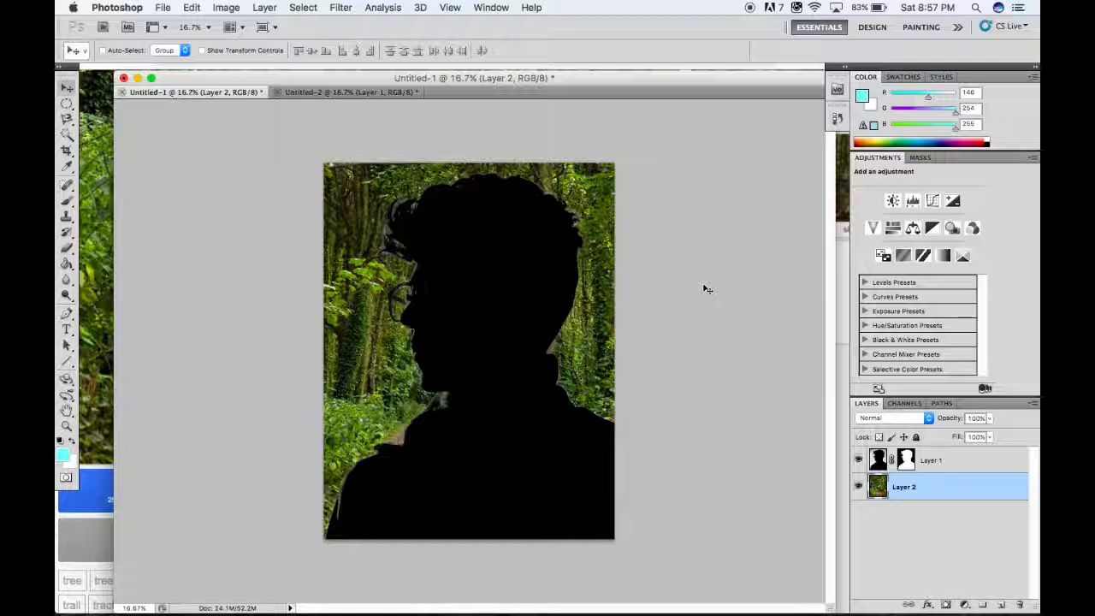
pyautogui.click(265, 8)
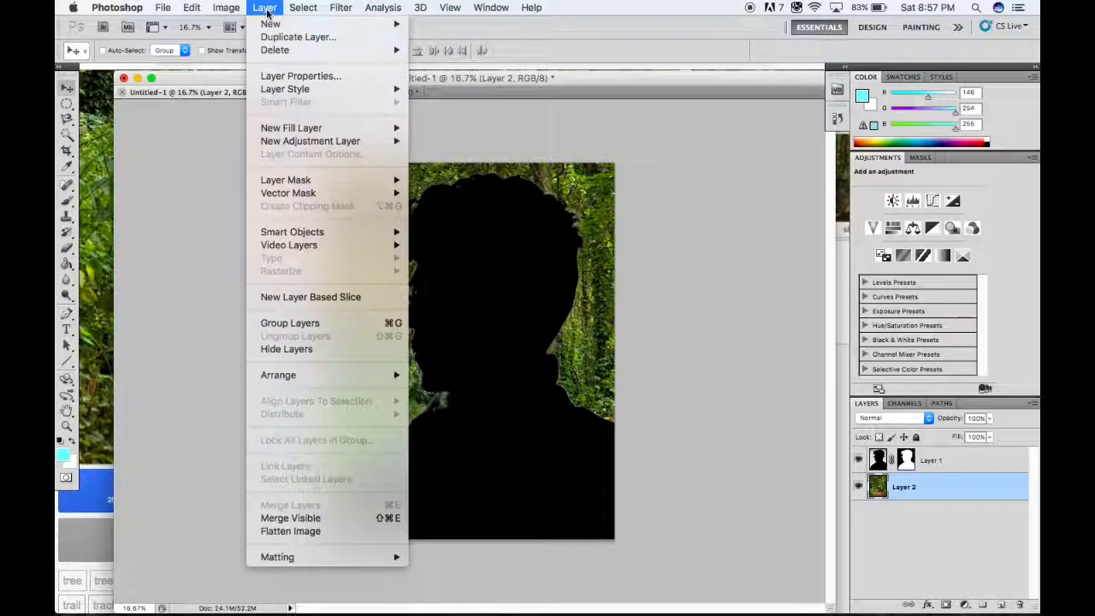
pyautogui.moveTo(330, 143)
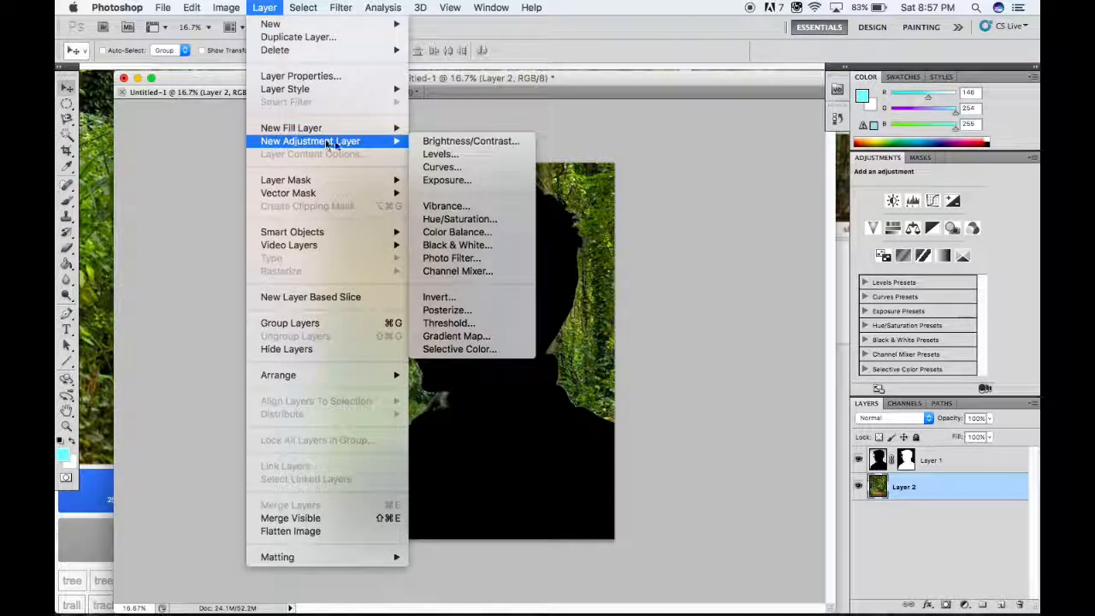
pyautogui.click(460, 219)
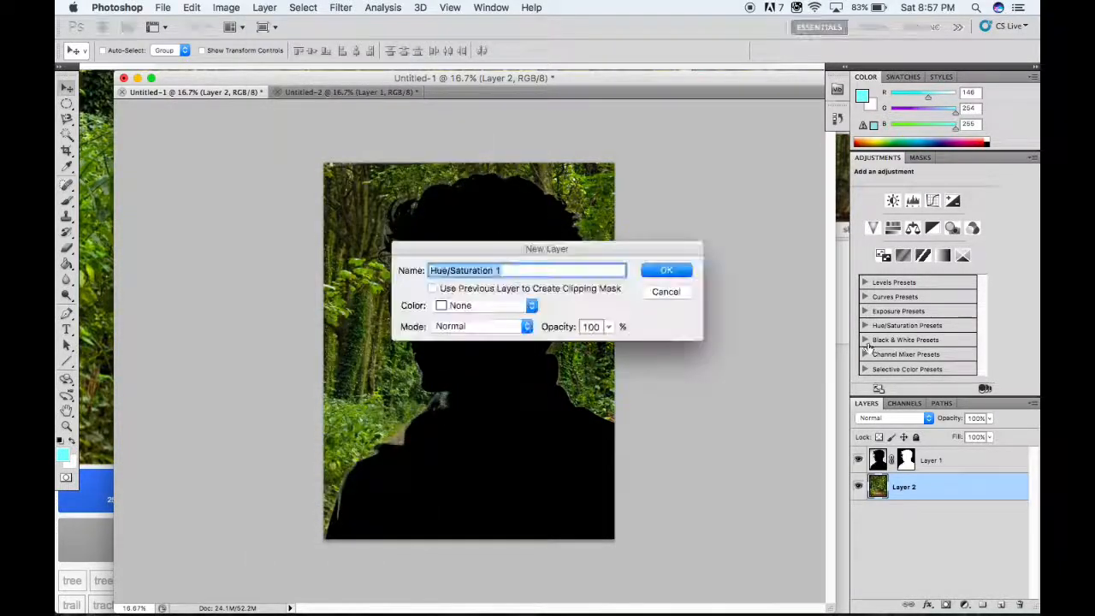
pyautogui.click(676, 273)
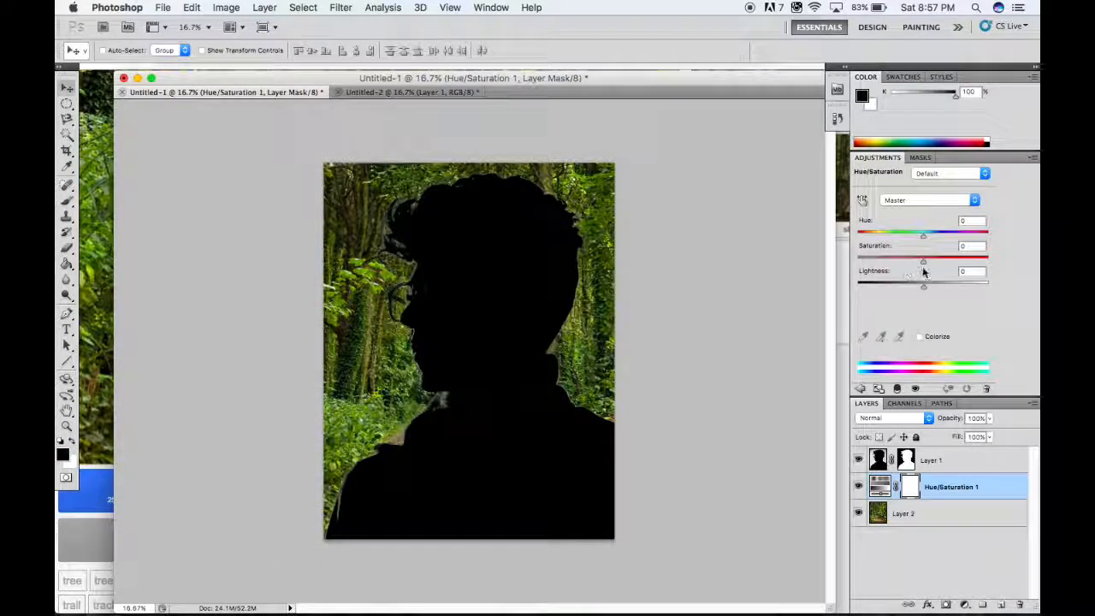
pyautogui.moveTo(907, 270); pyautogui.dragTo(908, 297)
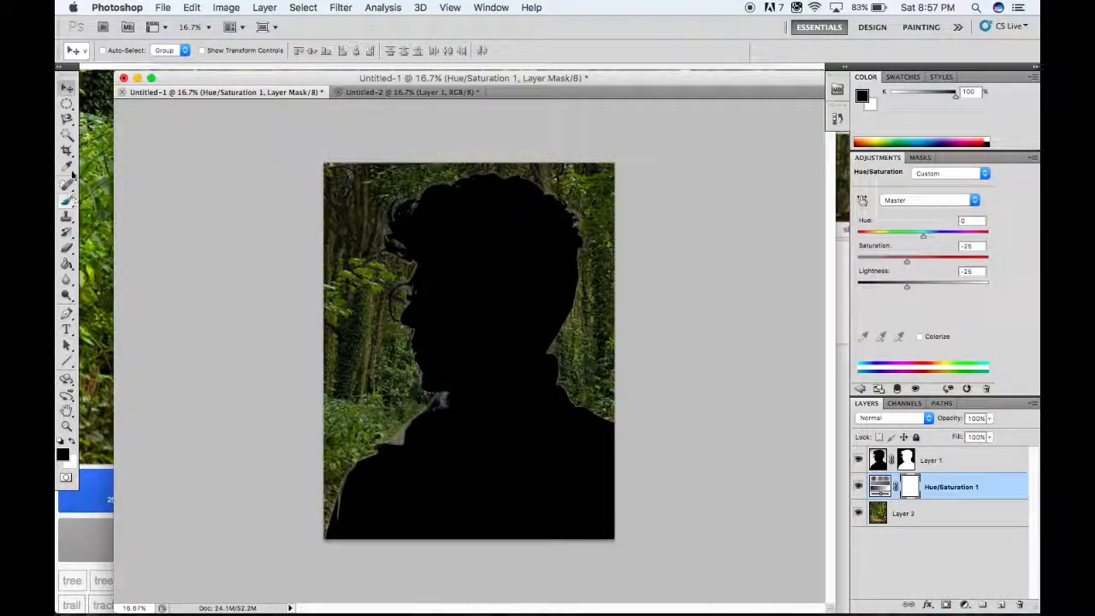
# - Draw a tall elliptical selection around the head silhouette, spanning the full height of the canvas
pyautogui.moveTo(67, 105); pyautogui.dragTo(148, 112)
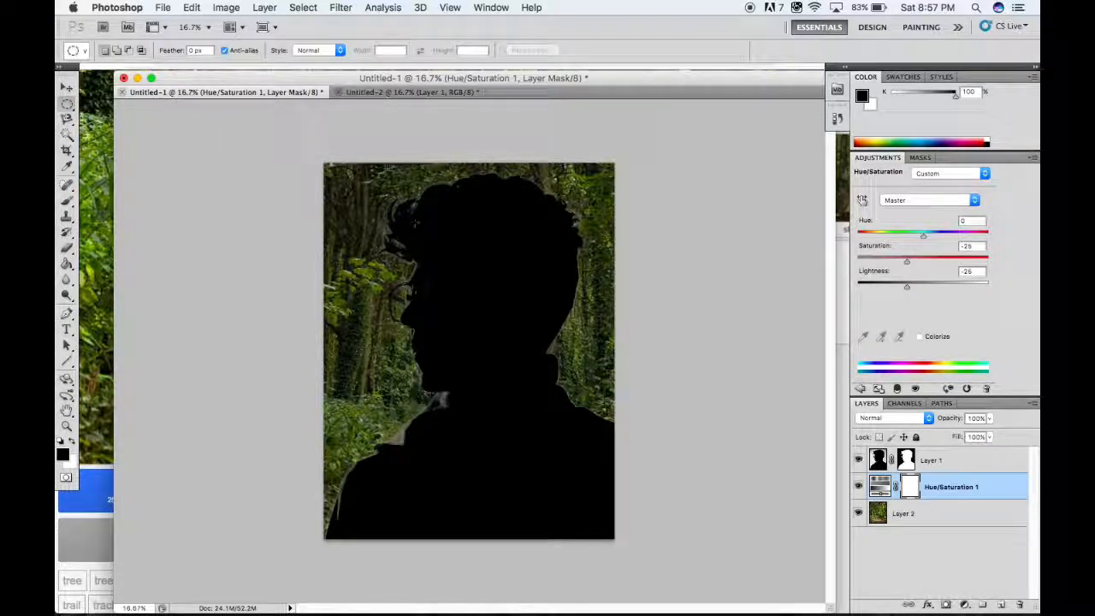
pyautogui.moveTo(457, 446); pyautogui.dragTo(554, 573)
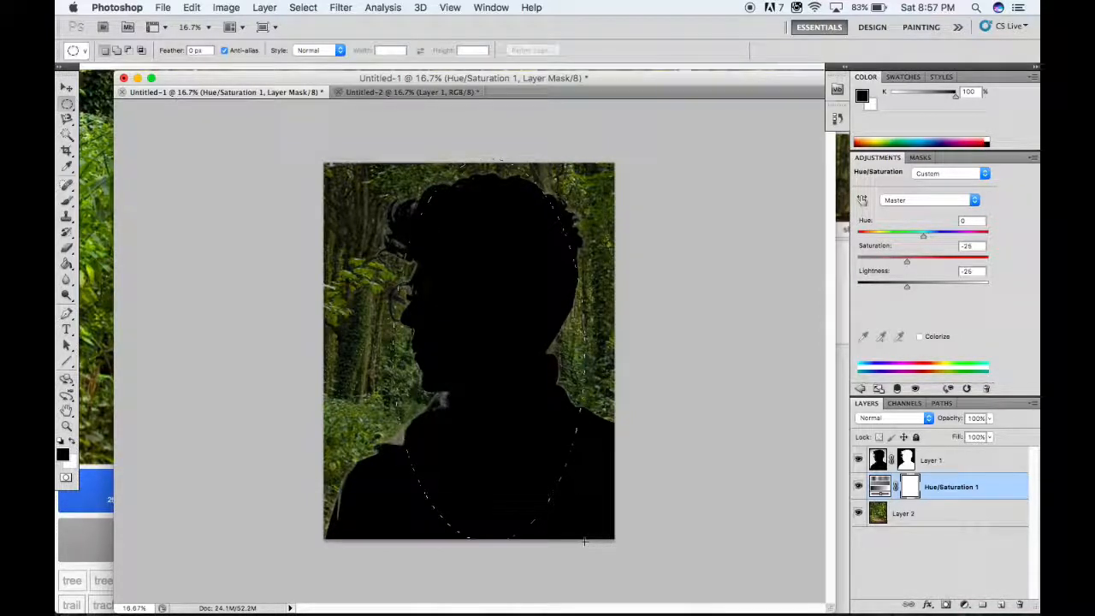
pyautogui.moveTo(585, 540); pyautogui.dragTo(585, 540)
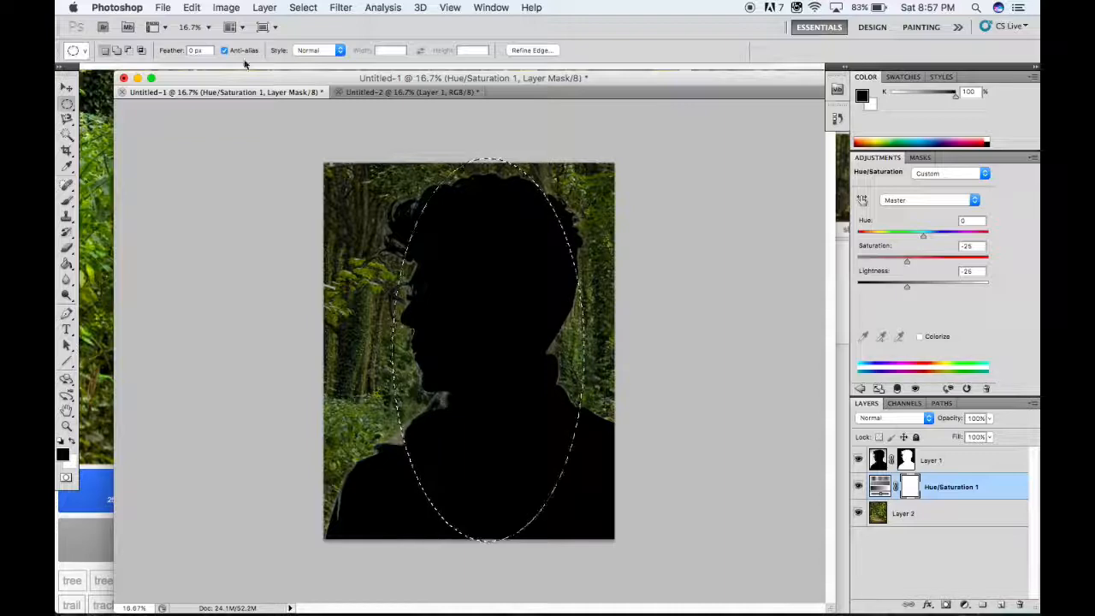
# - Fill the elliptical selection with black on the Hue/Saturation layer's mask, using Normal mode at 100% opacity
pyautogui.click(192, 8)
pyautogui.click(217, 234)
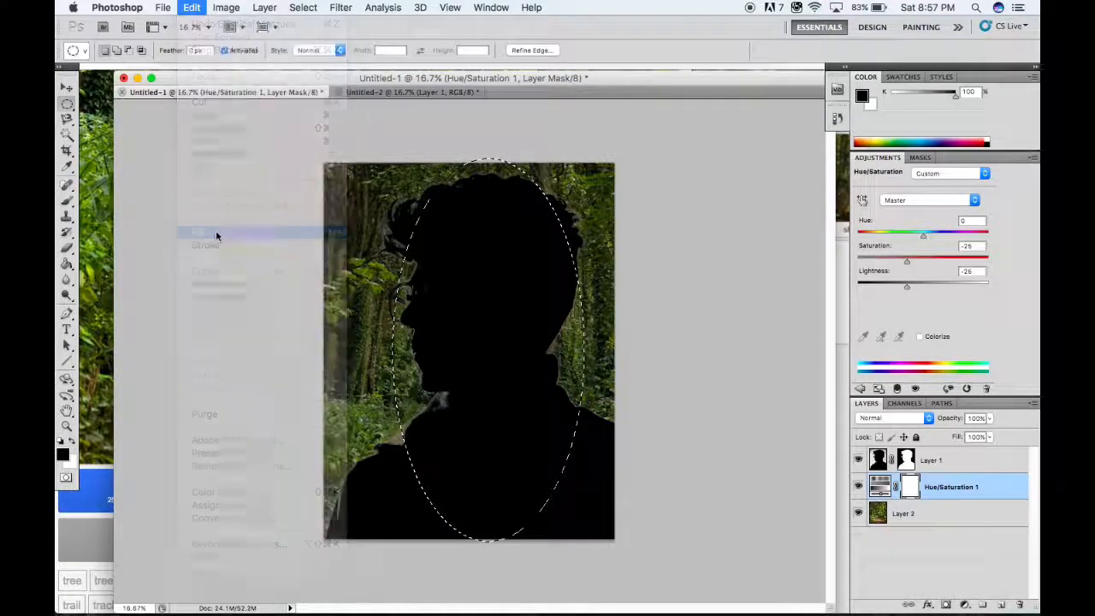
pyautogui.click(543, 251)
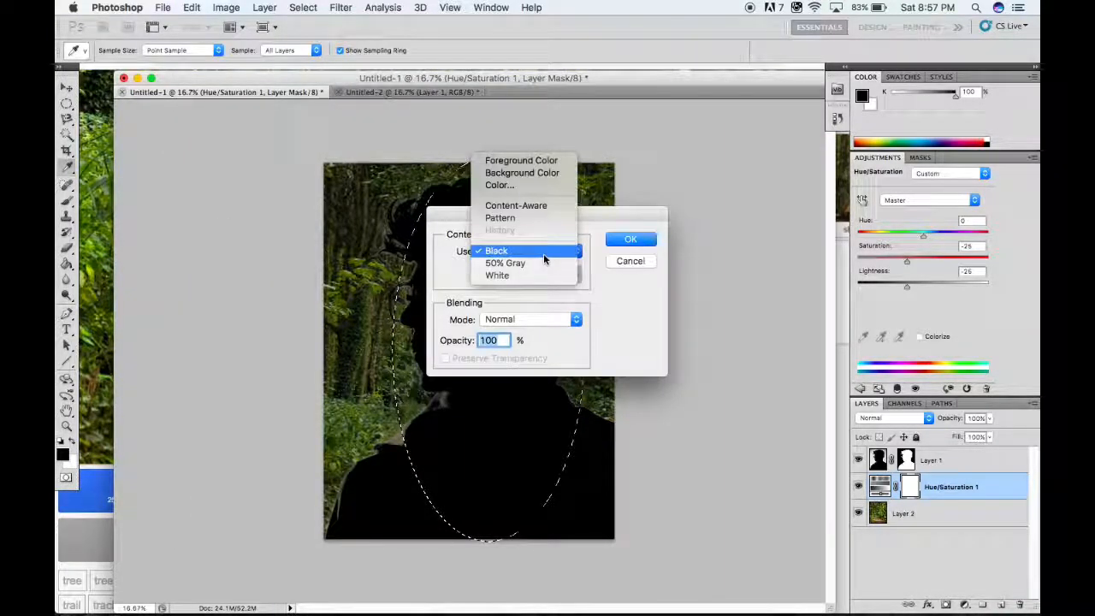
pyautogui.click(543, 254)
pyautogui.click(632, 238)
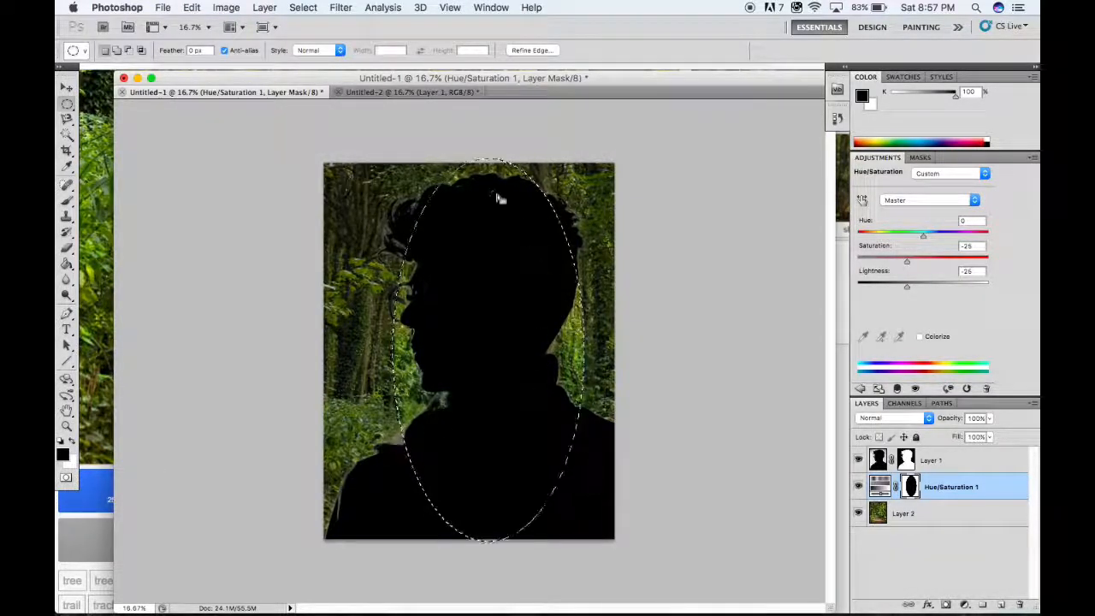
# - Apply a Gaussian Blur with a 100.6 pixel radius to the mask within the ellipse, and clear the selection
pyautogui.click(339, 7)
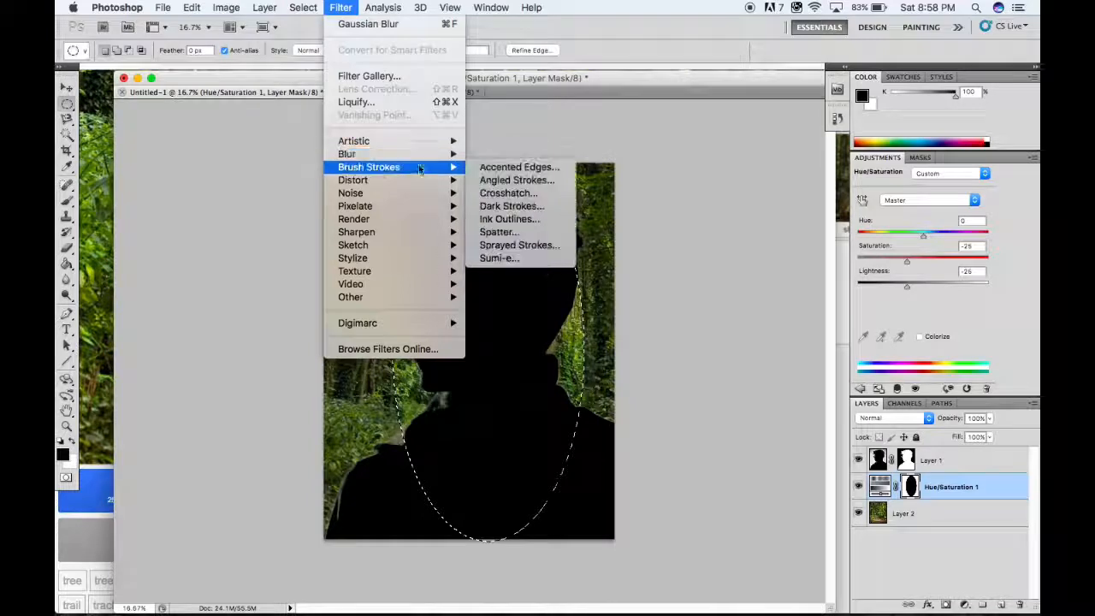
pyautogui.moveTo(399, 154)
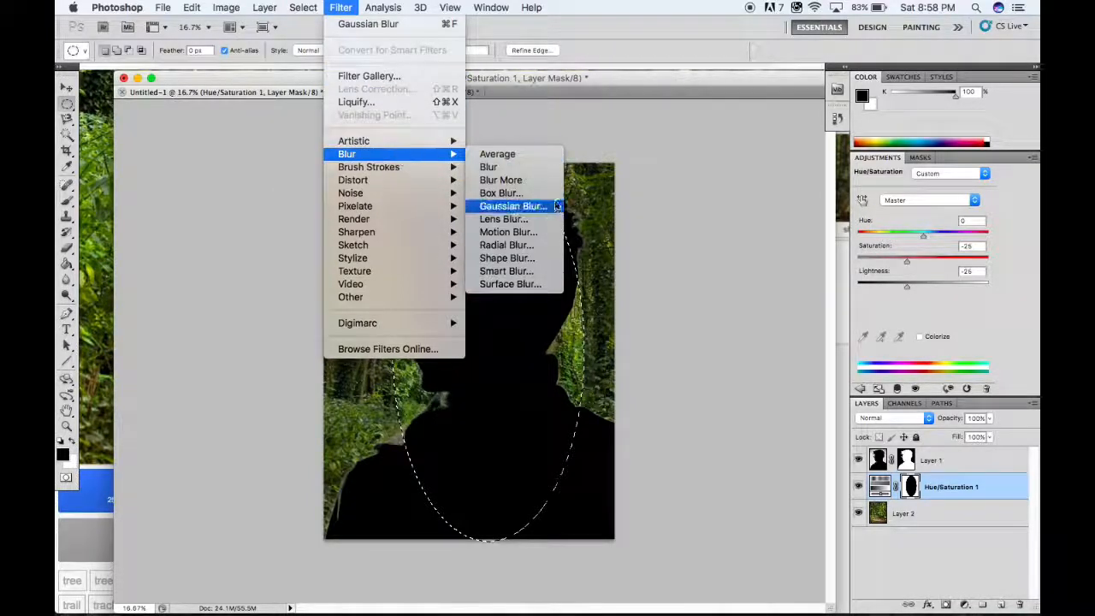
pyautogui.click(513, 206)
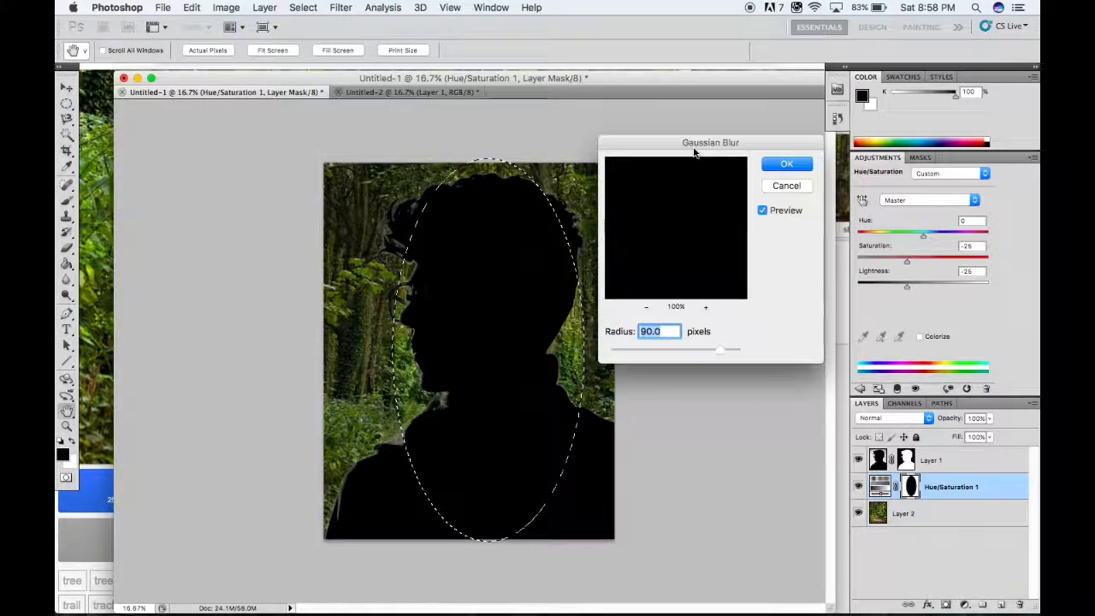
pyautogui.moveTo(695, 148); pyautogui.dragTo(719, 136)
pyautogui.moveTo(741, 342)
pyautogui.mouseDown()
pyautogui.moveTo(696, 345)
pyautogui.moveTo(753, 340)
pyautogui.mouseUp()
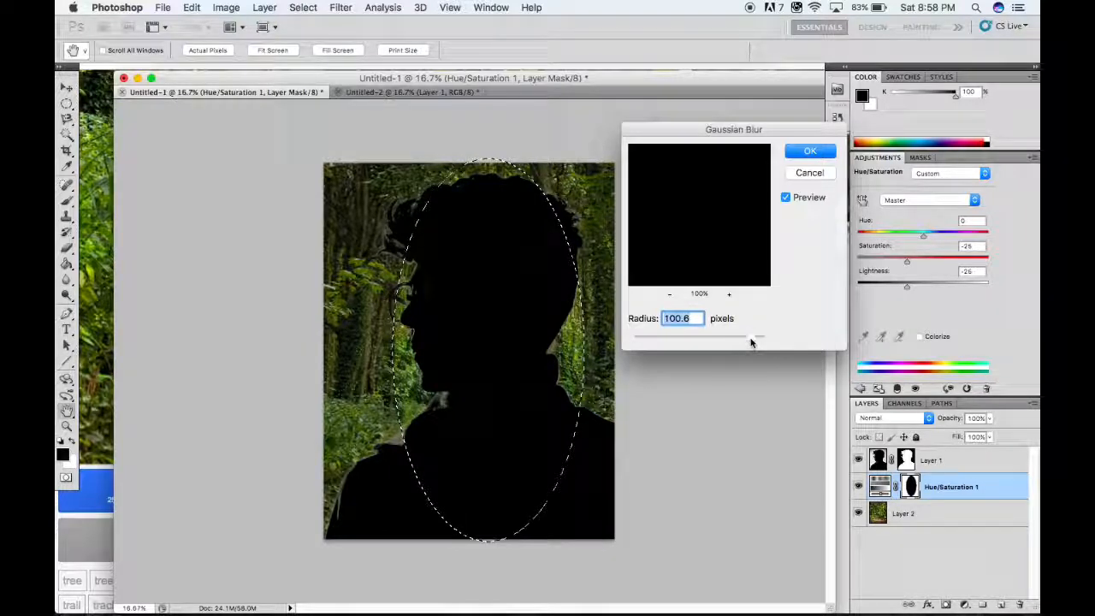
pyautogui.click(808, 151)
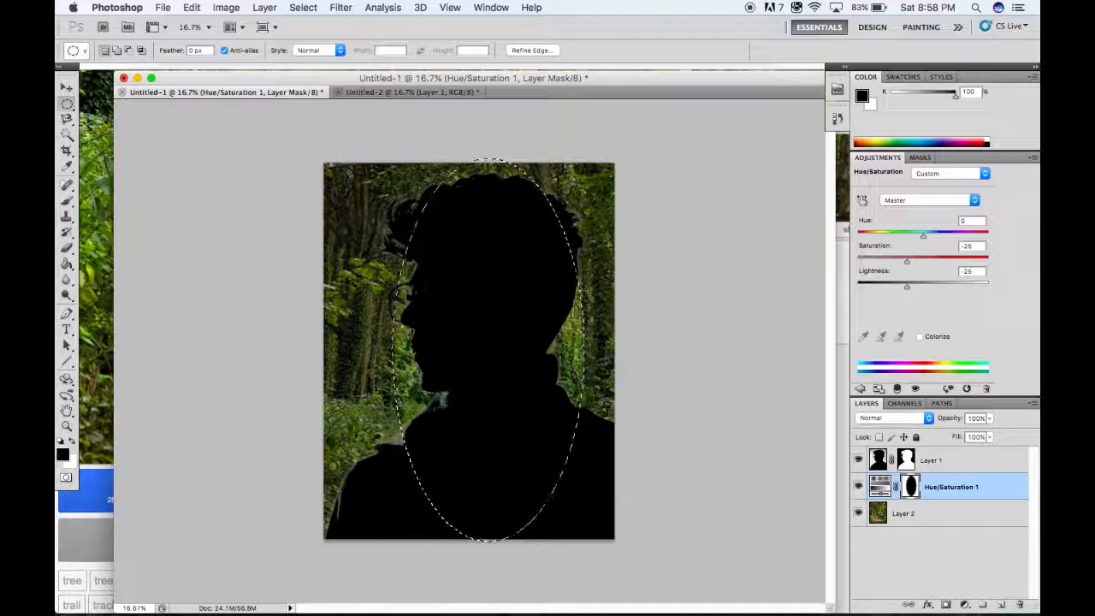
pyautogui.press('super+d')
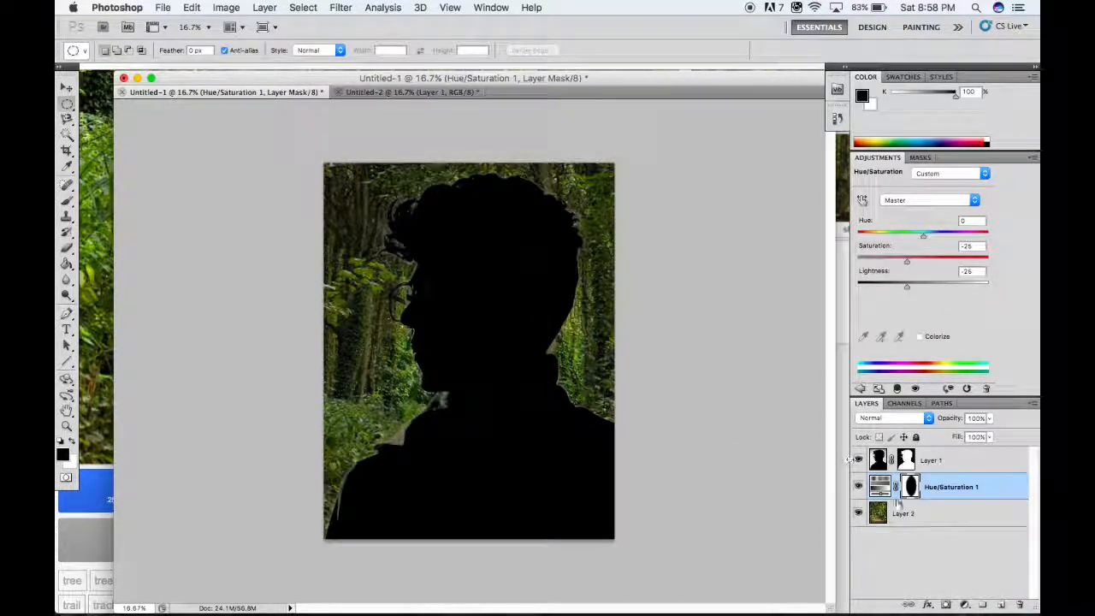
# - Blur the whole Hue/Saturation mask with a Gaussian Blur radius of 54.1 pixels
pyautogui.click(349, 10)
pyautogui.moveTo(356, 155)
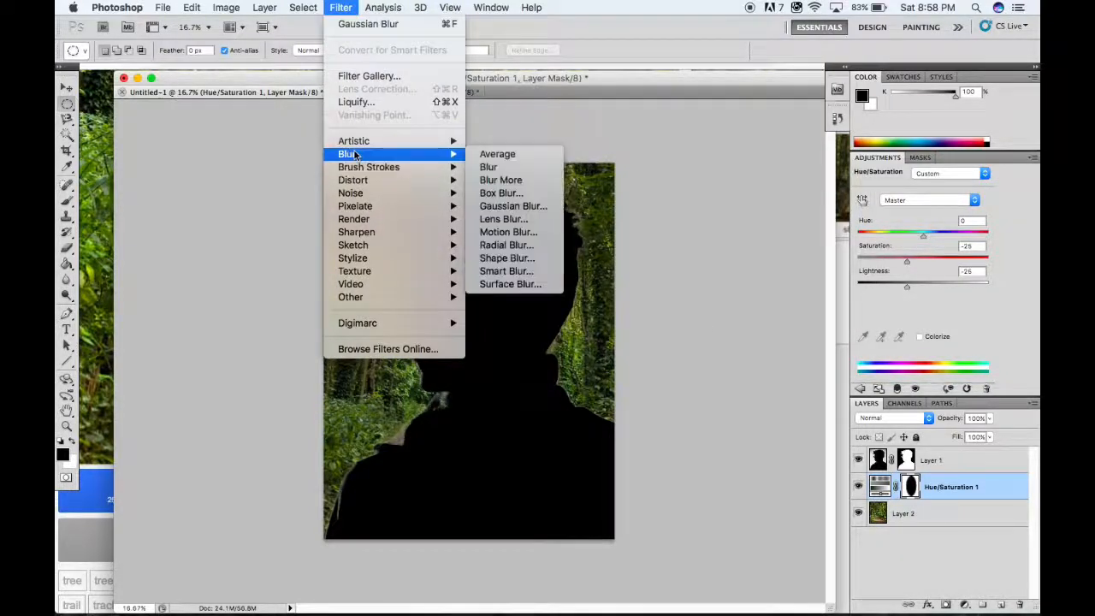
pyautogui.click(511, 207)
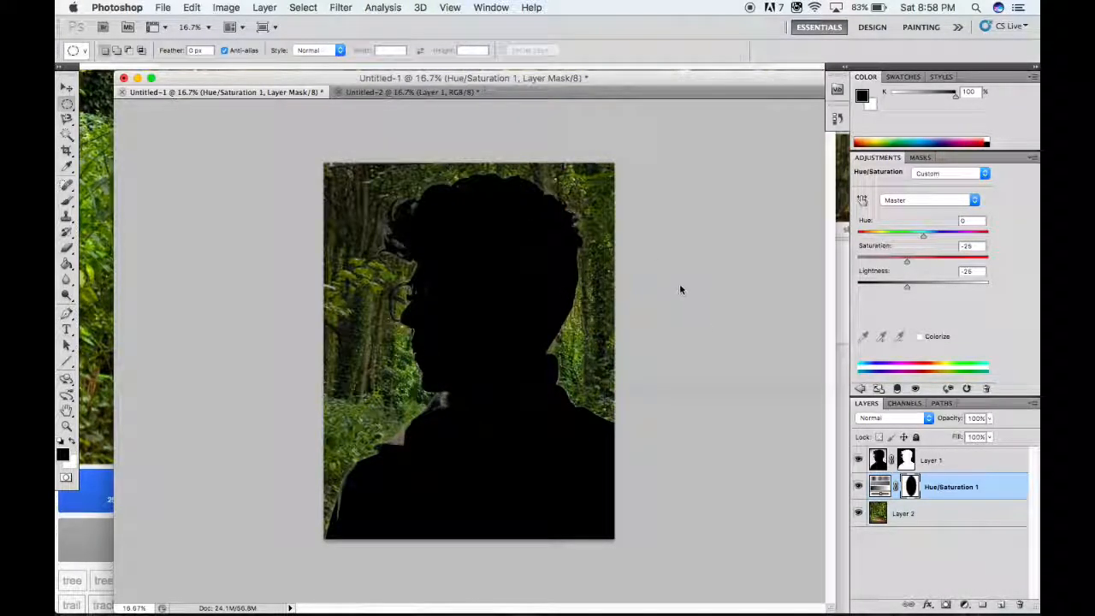
pyautogui.moveTo(756, 341); pyautogui.dragTo(697, 340)
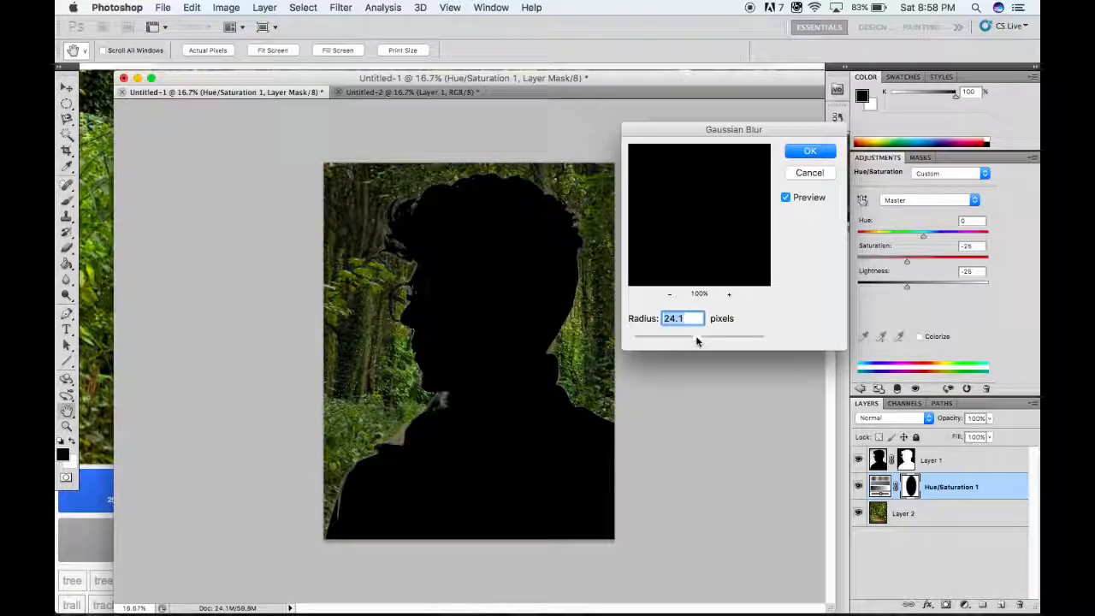
pyautogui.click(809, 152)
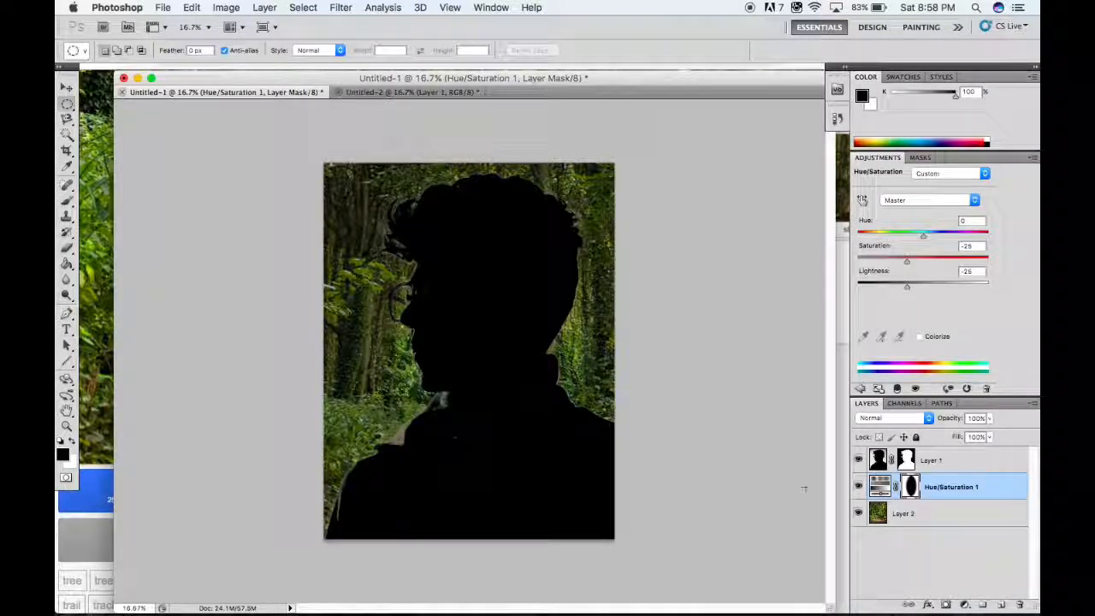
# - Set the Hue/Saturation adjustment to saturation -54 and lightness -32
pyautogui.click(879, 494)
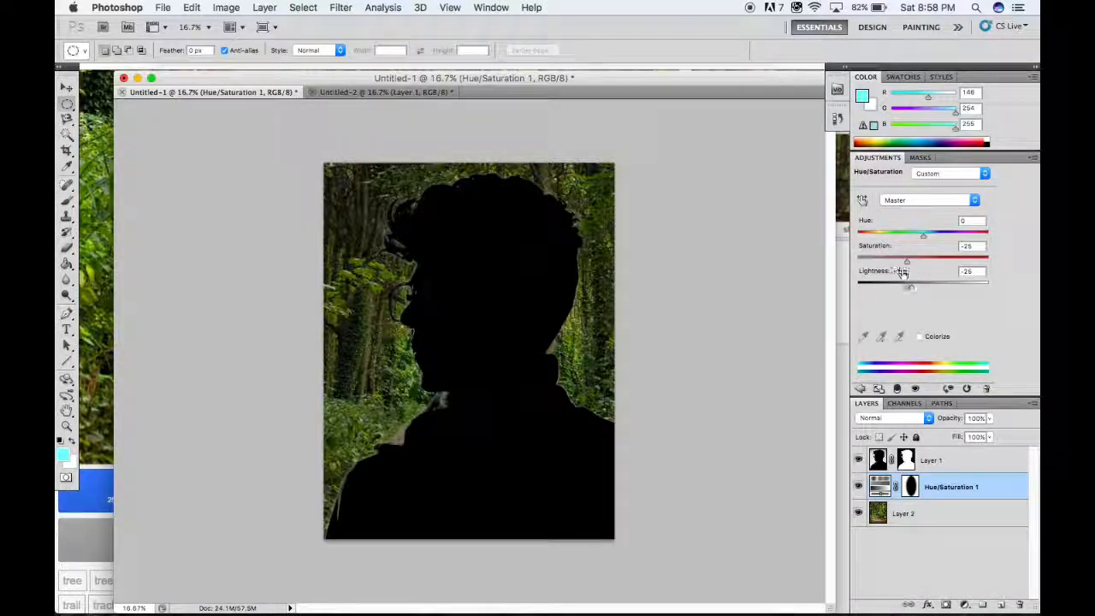
pyautogui.moveTo(907, 288)
pyautogui.mouseDown()
pyautogui.moveTo(894, 263)
pyautogui.moveTo(972, 265)
pyautogui.moveTo(888, 265)
pyautogui.moveTo(903, 289)
pyautogui.mouseUp()
# - Soften the Hue/Saturation layer's mask further with a Gaussian Blur radius of 100.6 pixels
pyautogui.click(910, 486)
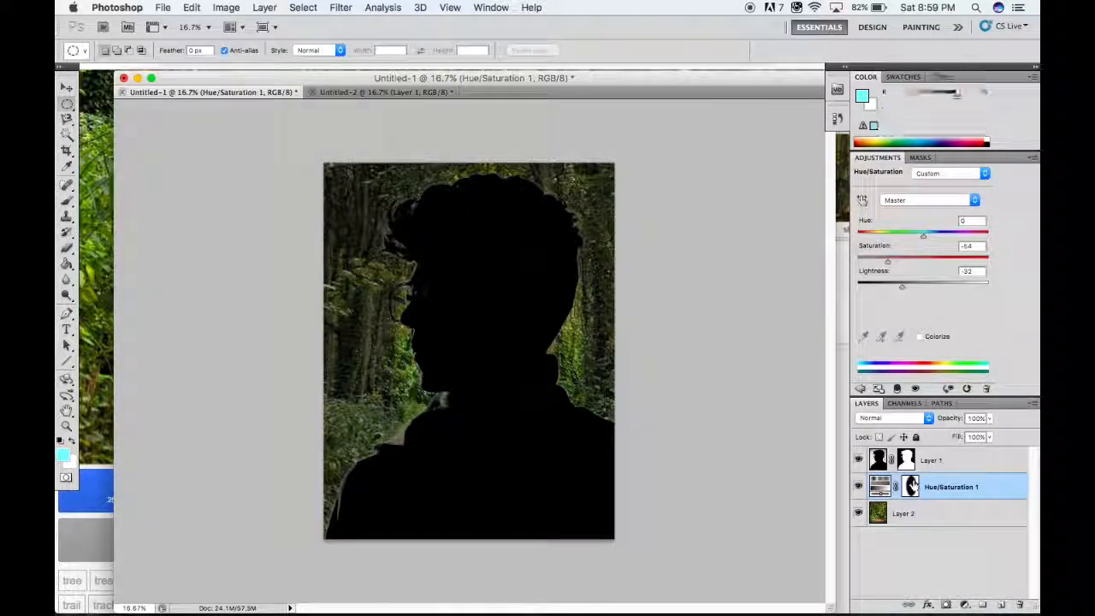
pyautogui.click(340, 7)
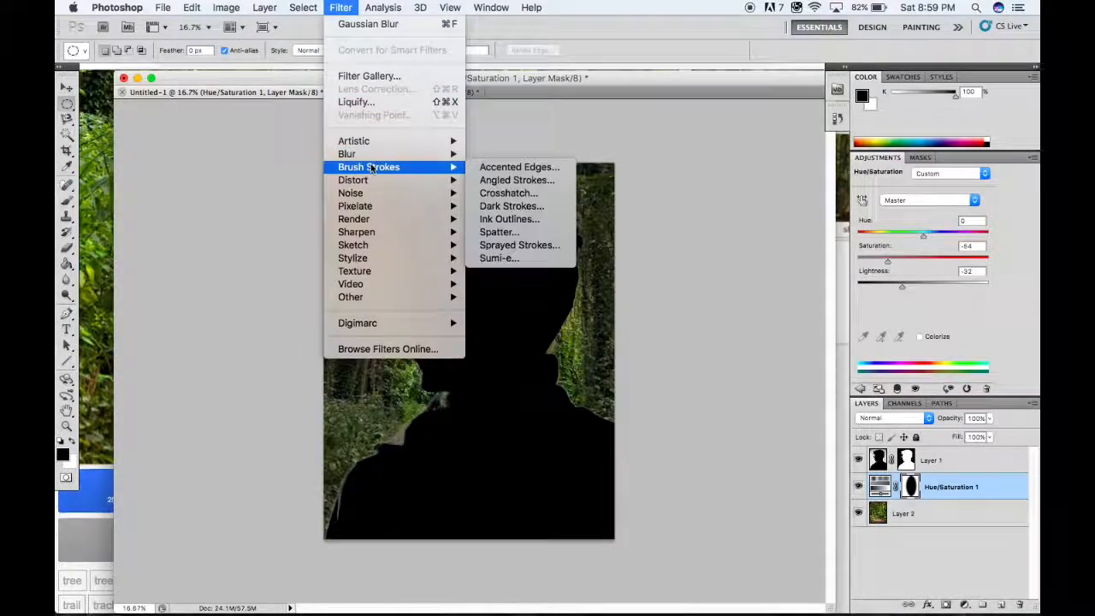
pyautogui.moveTo(359, 154)
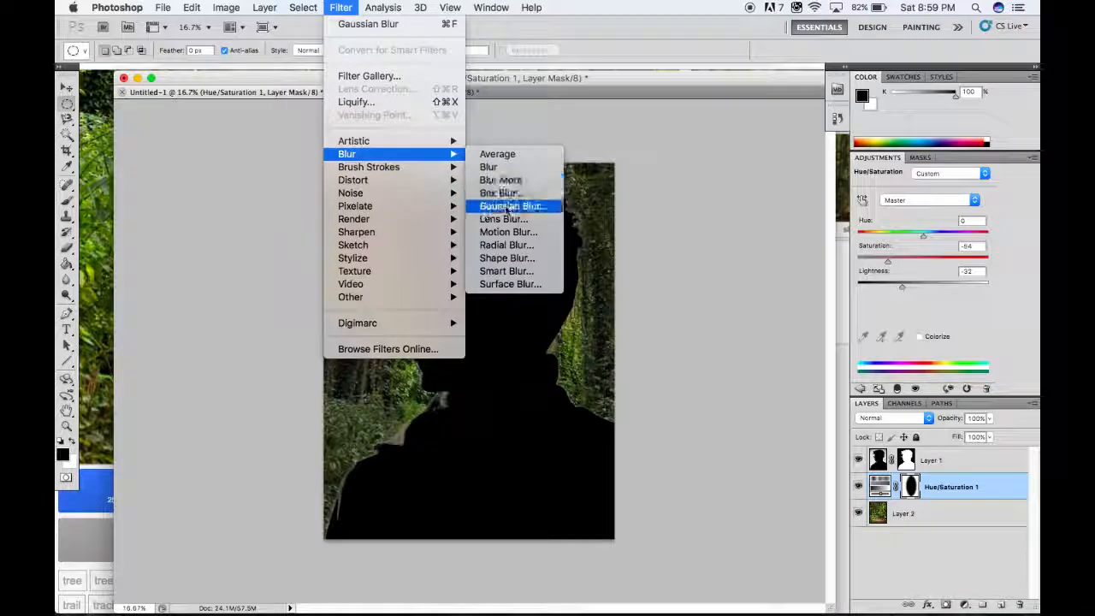
pyautogui.click(513, 205)
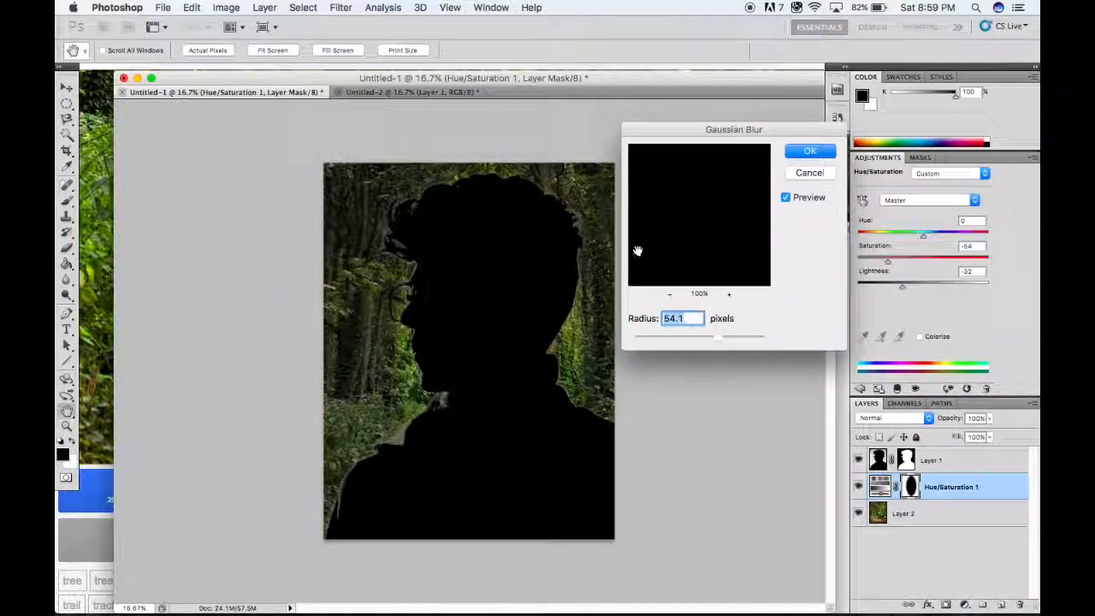
pyautogui.moveTo(718, 337); pyautogui.dragTo(751, 340)
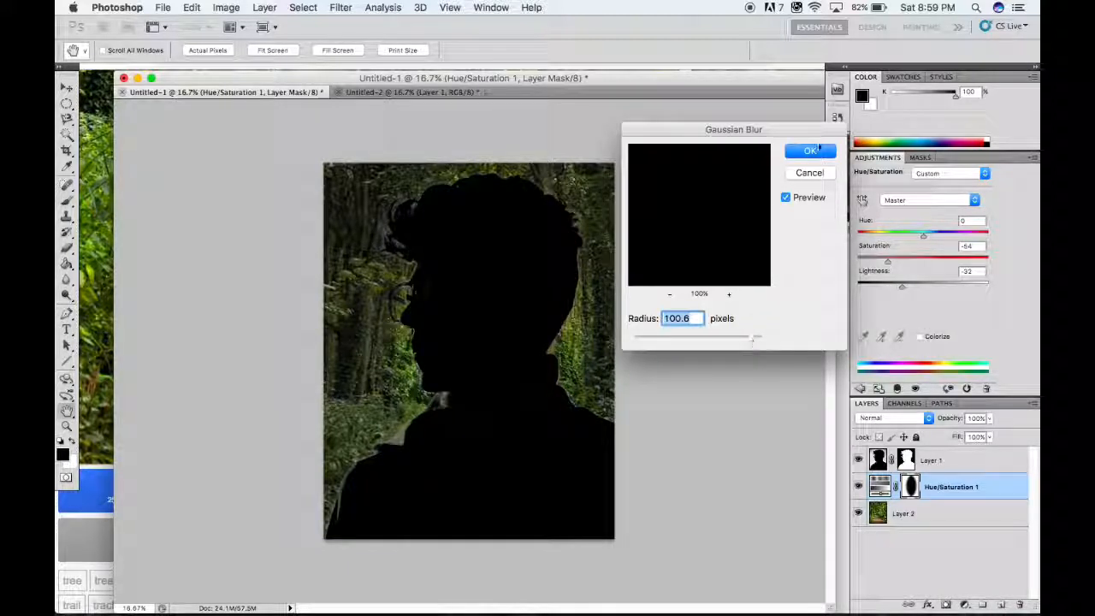
pyautogui.click(810, 151)
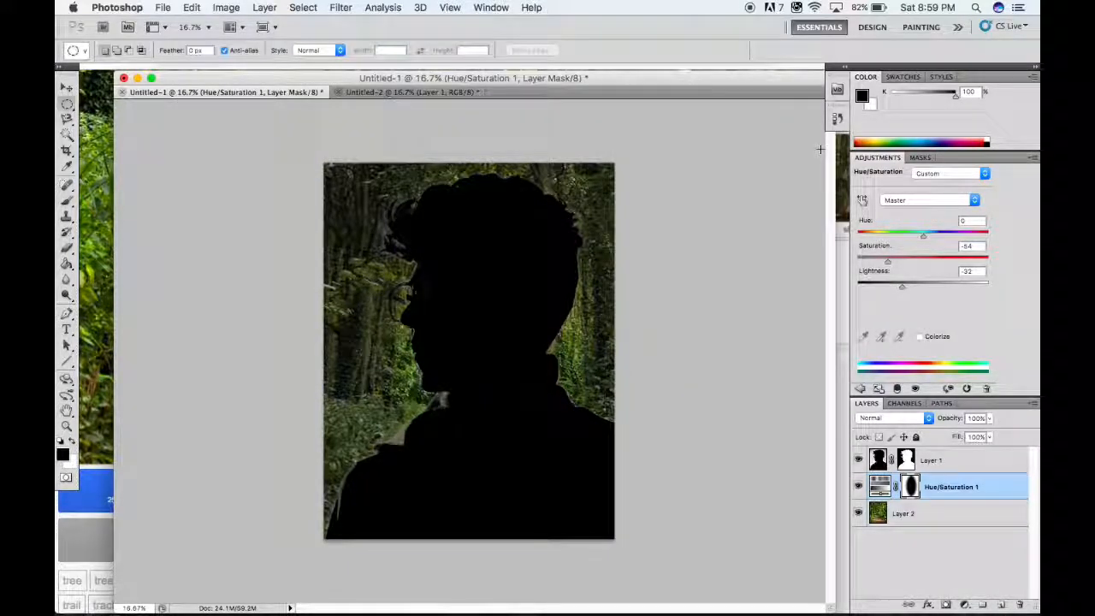